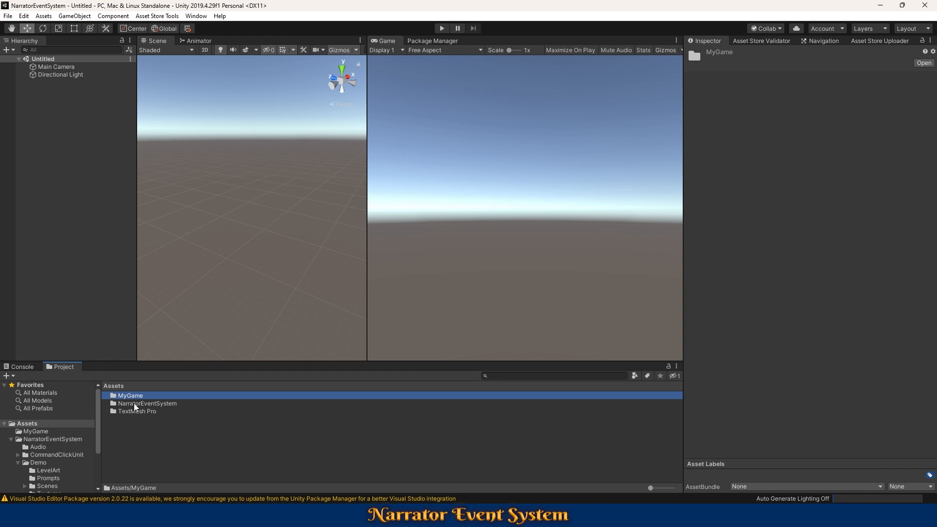
# Open ExampleScene from NarratorEventSystem/CommandClickUnit/Scenes and save a copy of it as MyScene in the MyGame folder.
pyautogui.click(135, 405)
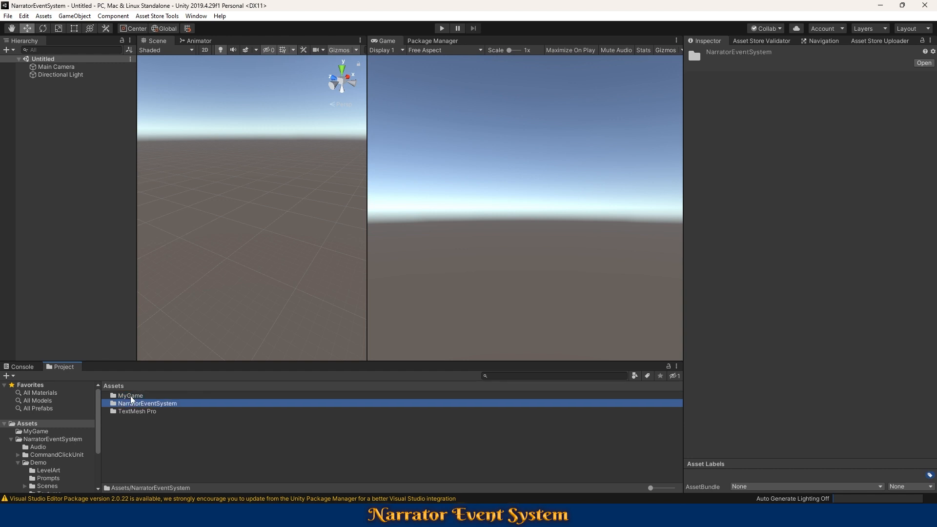
pyautogui.doubleClick(131, 406)
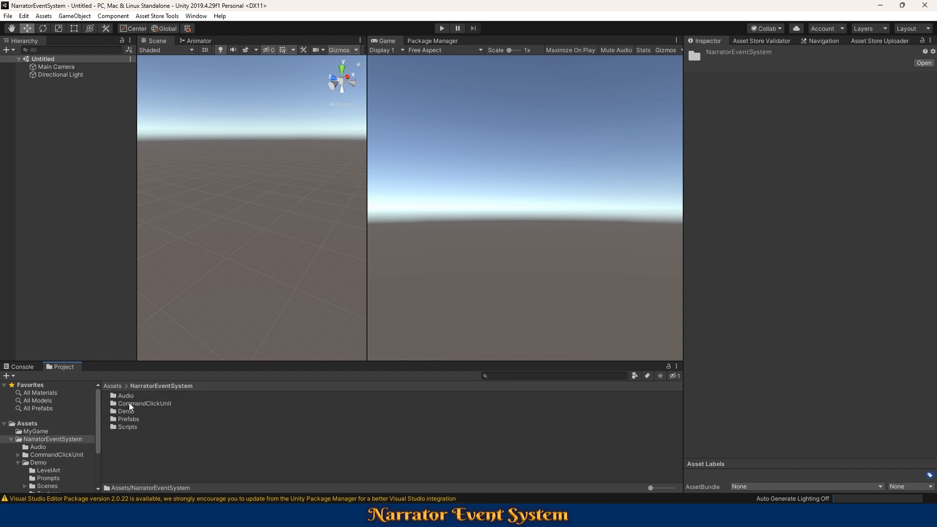
pyautogui.doubleClick(130, 405)
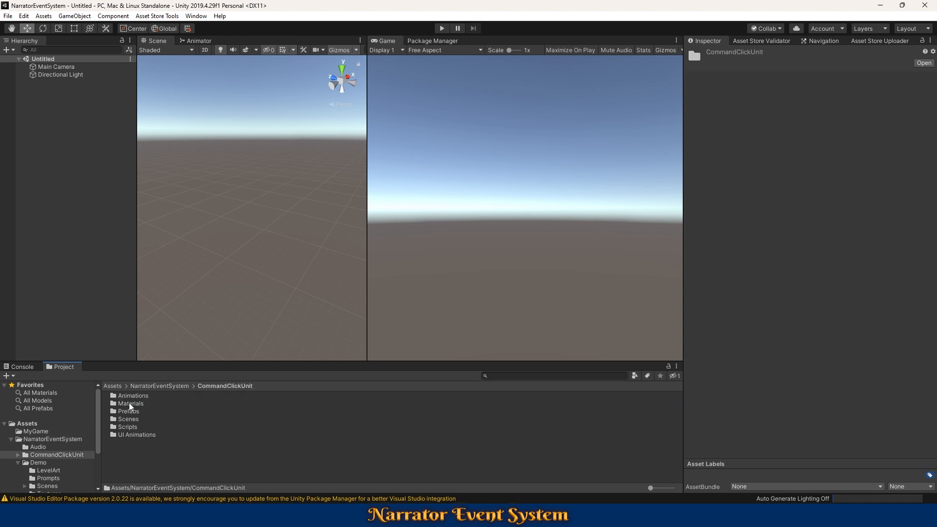
pyautogui.doubleClick(129, 420)
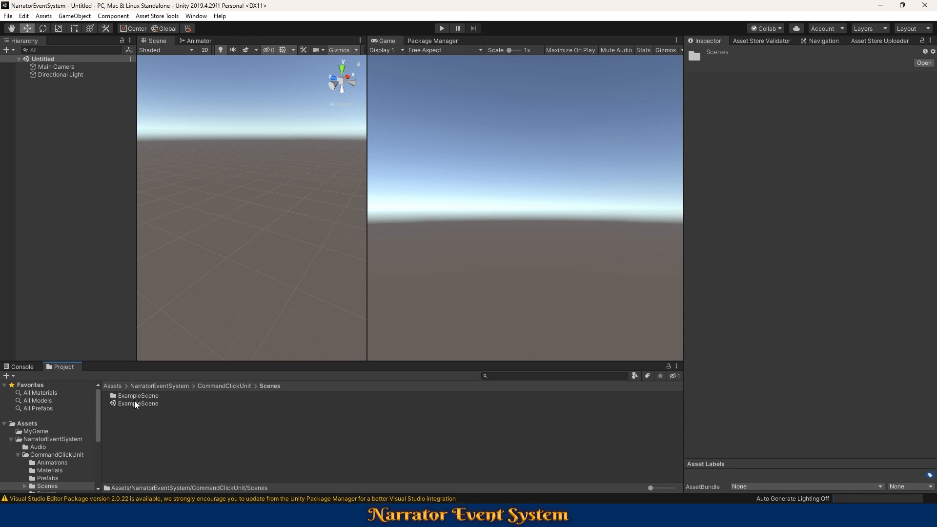
pyautogui.doubleClick(135, 405)
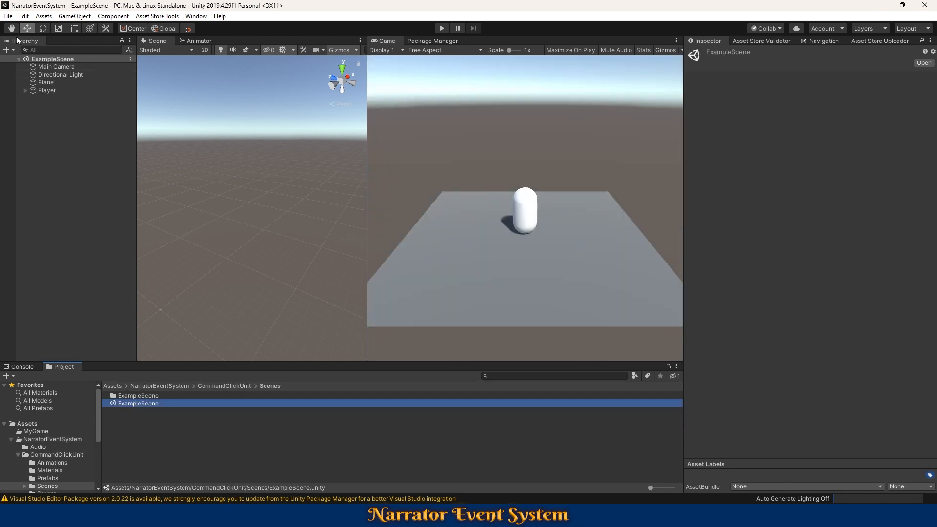
pyautogui.click(8, 15)
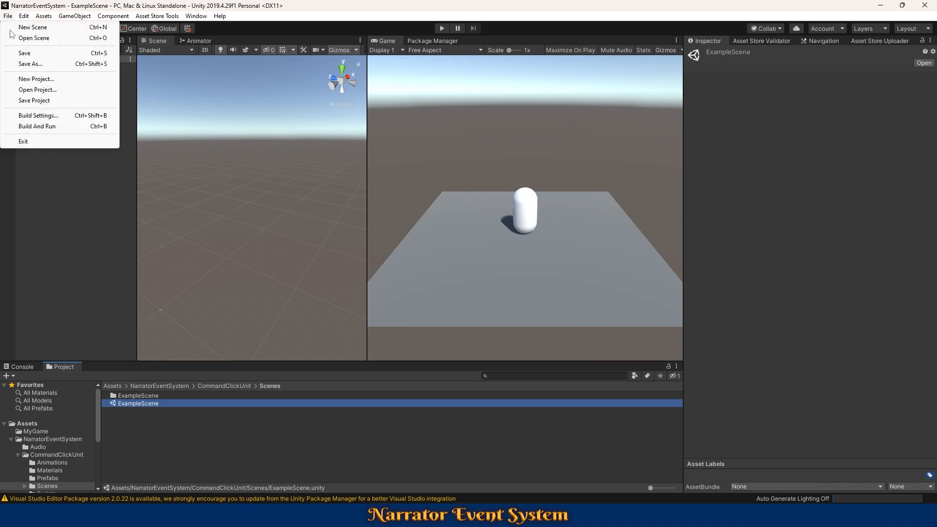
pyautogui.click(51, 63)
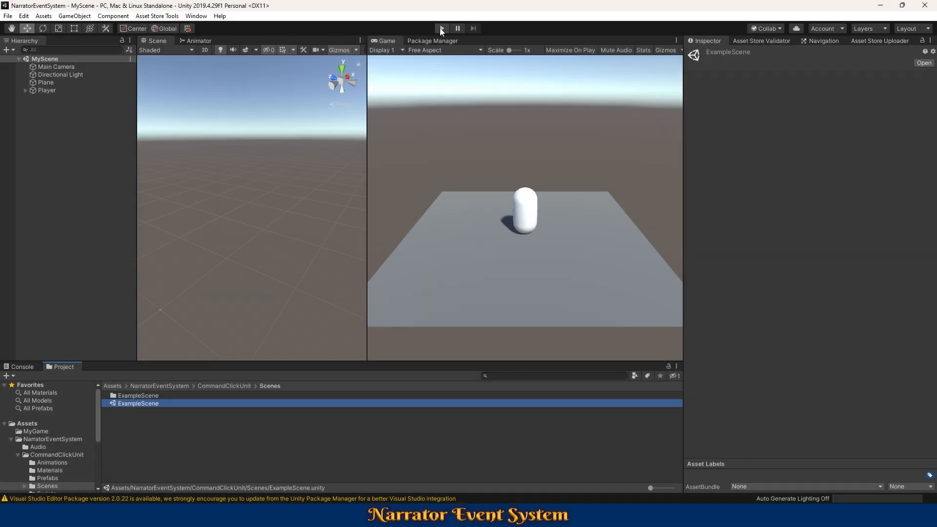
# Run the scene, send the capsule player to several spots on the plane to test its movement, and stop play mode.
pyautogui.click(441, 29)
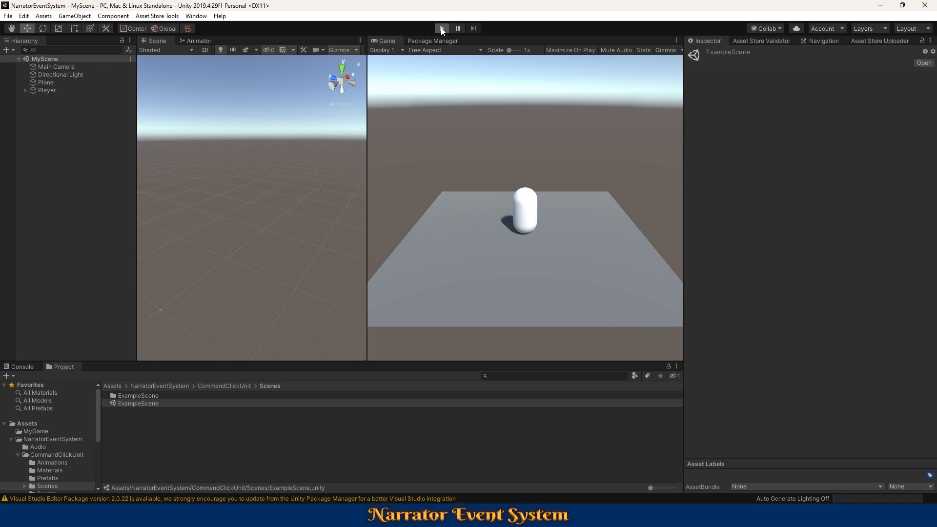
pyautogui.click(444, 266)
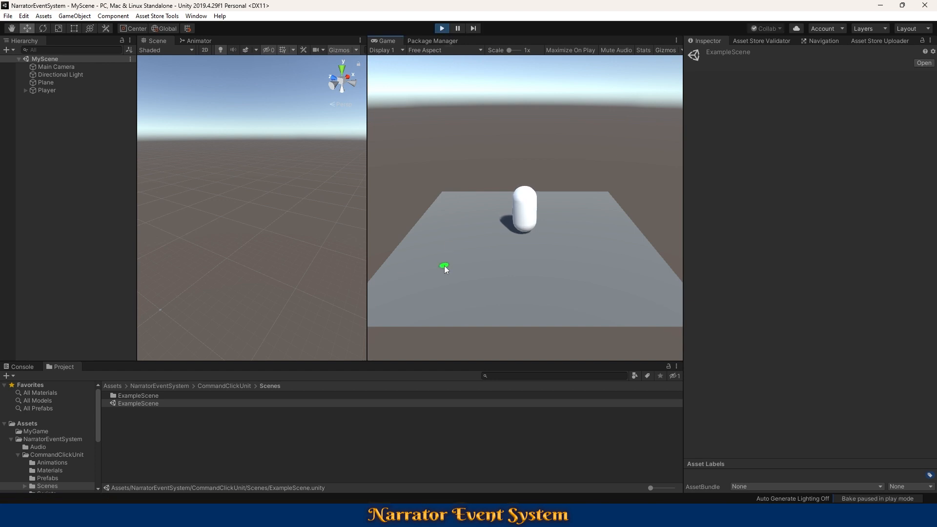
pyautogui.click(544, 305)
pyautogui.click(611, 263)
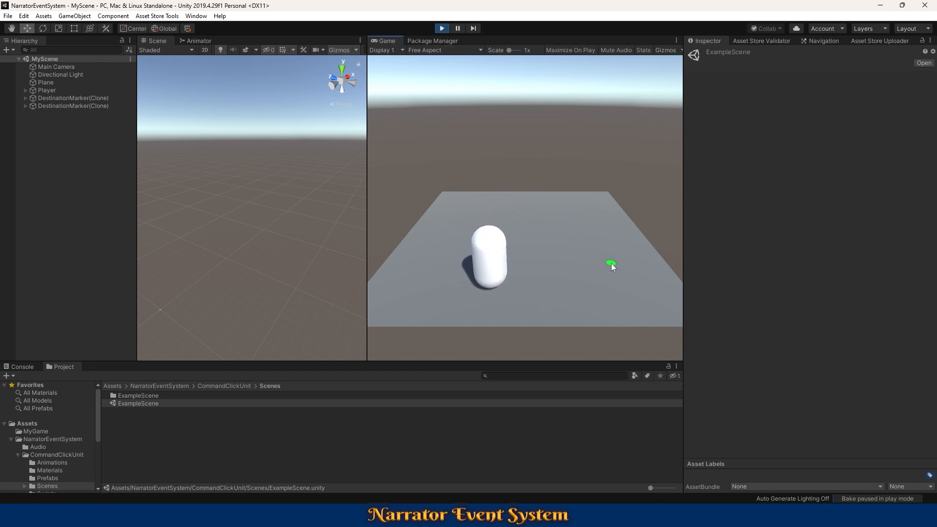
pyautogui.click(493, 221)
pyautogui.click(514, 256)
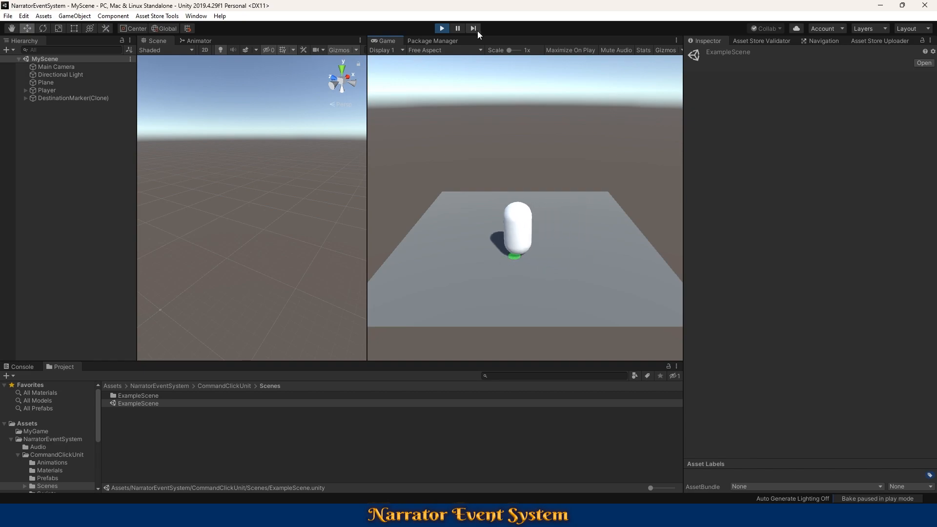
pyautogui.click(442, 29)
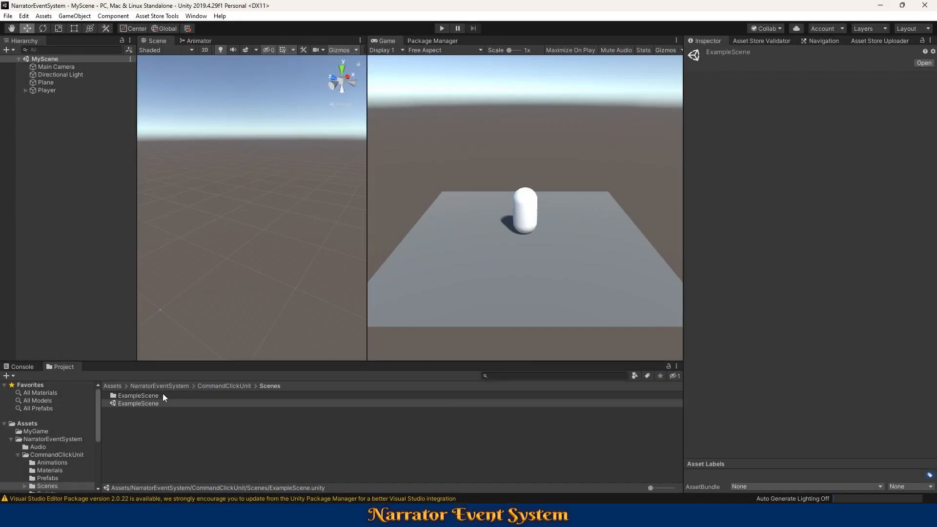
# Add the Narrator prefab from the NarratorEventSystem Prefabs folder to the scene as a root object.
pyautogui.click(163, 386)
pyautogui.doubleClick(136, 418)
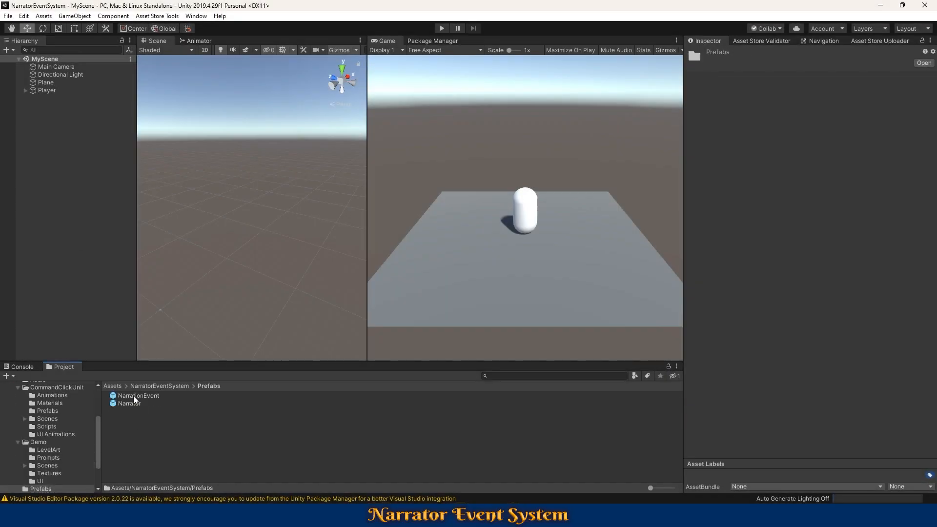
pyautogui.moveTo(130, 403); pyautogui.dragTo(92, 309)
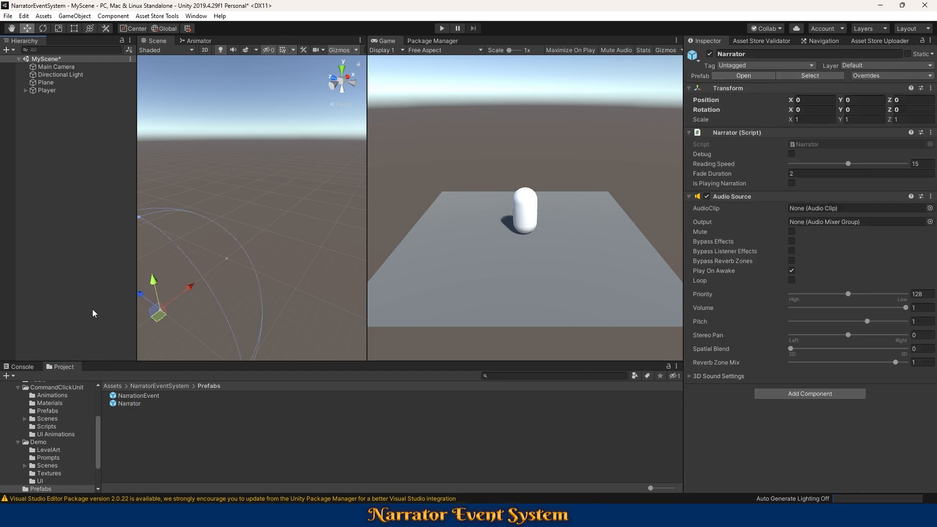
# Create an empty root object named NarrationEvents and place a NarrationEvent prefab instance under it.
pyautogui.rightClick(74, 176)
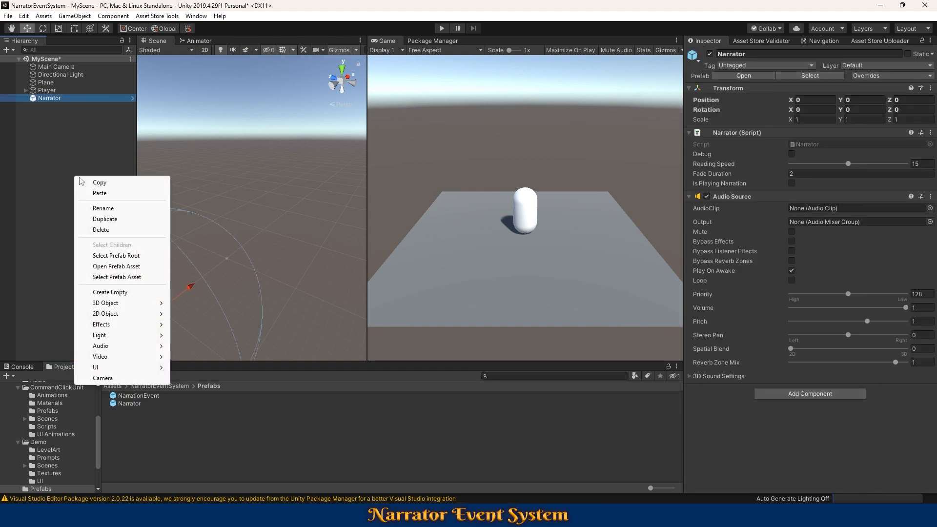
pyautogui.click(107, 291)
pyautogui.click(750, 53)
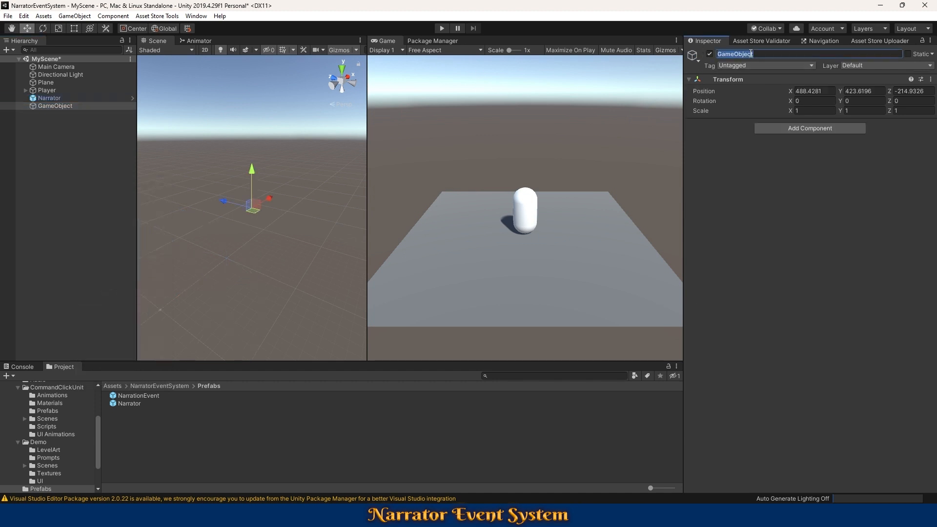
pyautogui.press('BackSpace')
pyautogui.write('NarrationEn')
pyautogui.write('ents')
pyautogui.press('Return')
pyautogui.moveTo(141, 396); pyautogui.dragTo(70, 105)
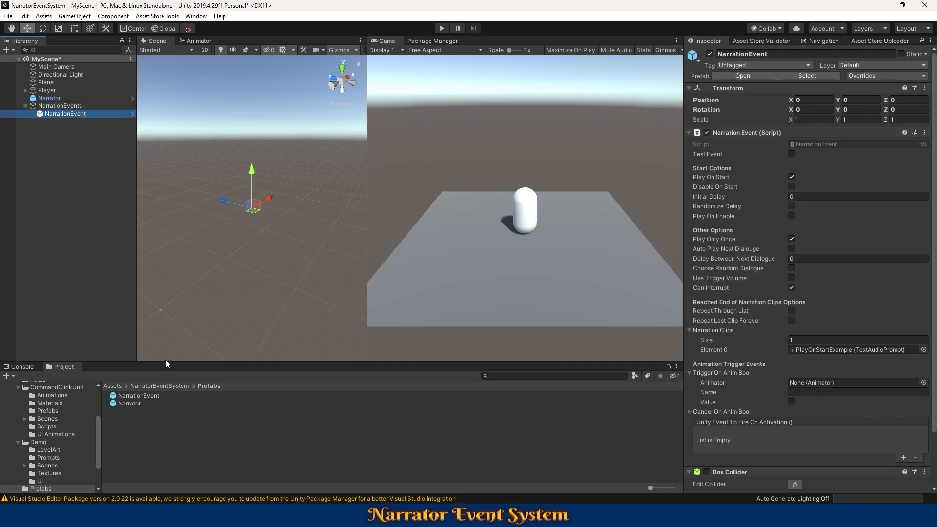
# Create a folder named Prompts inside the MyGame assets folder.
pyautogui.click(113, 386)
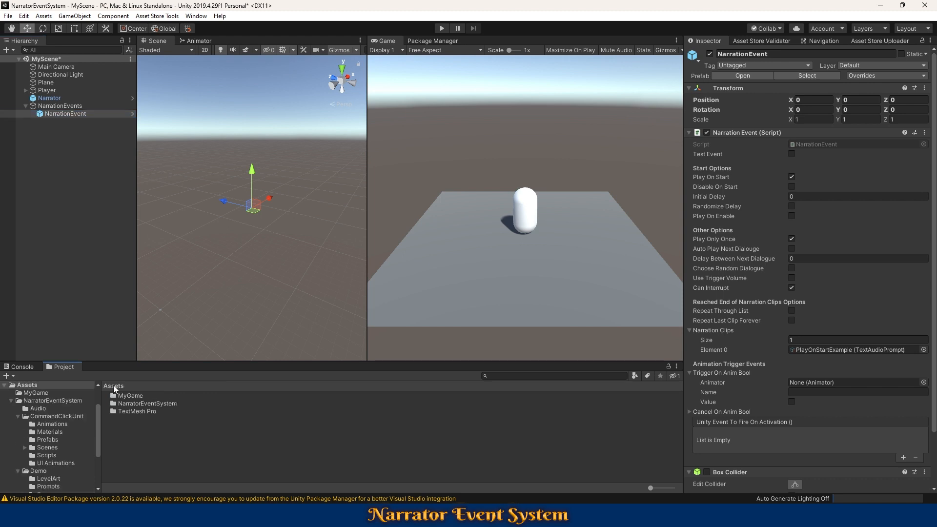
pyautogui.click(128, 397)
pyautogui.doubleClick(129, 396)
pyautogui.rightClick(135, 415)
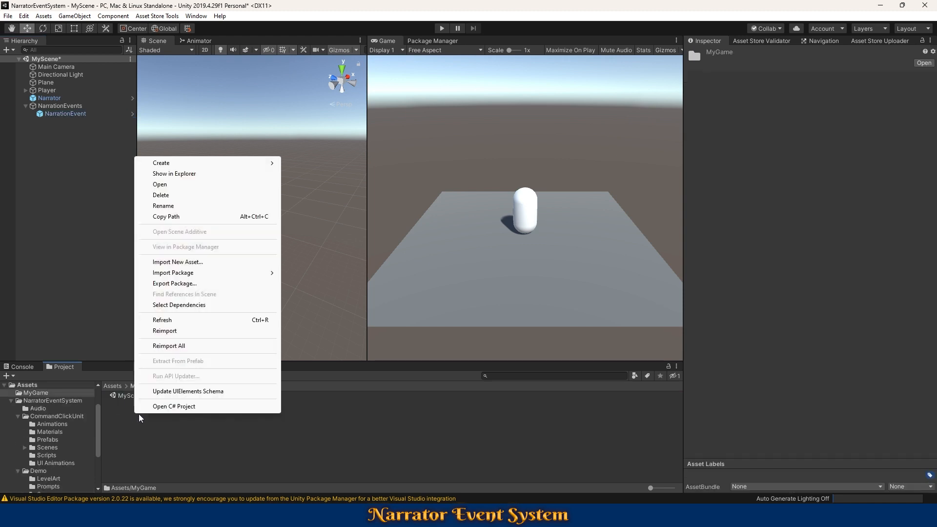
pyautogui.moveTo(184, 166)
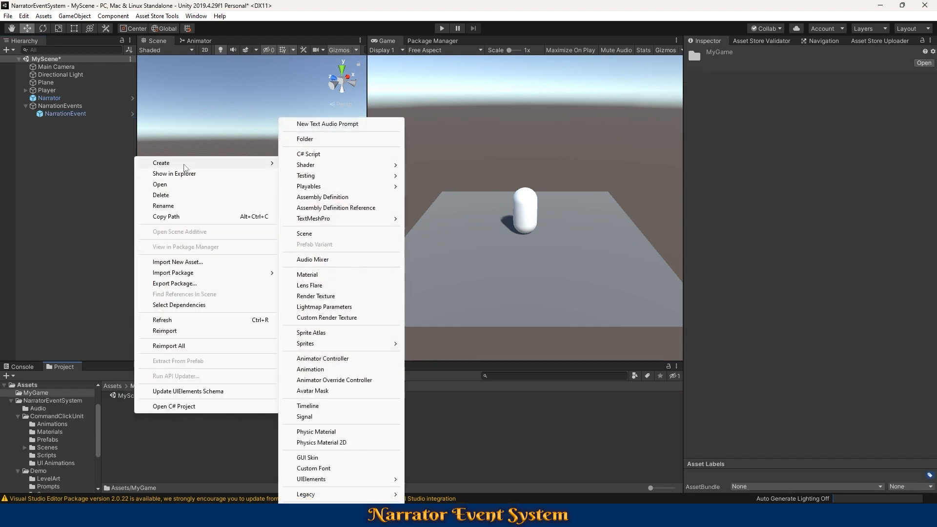
pyautogui.click(315, 137)
pyautogui.write('Prompts')
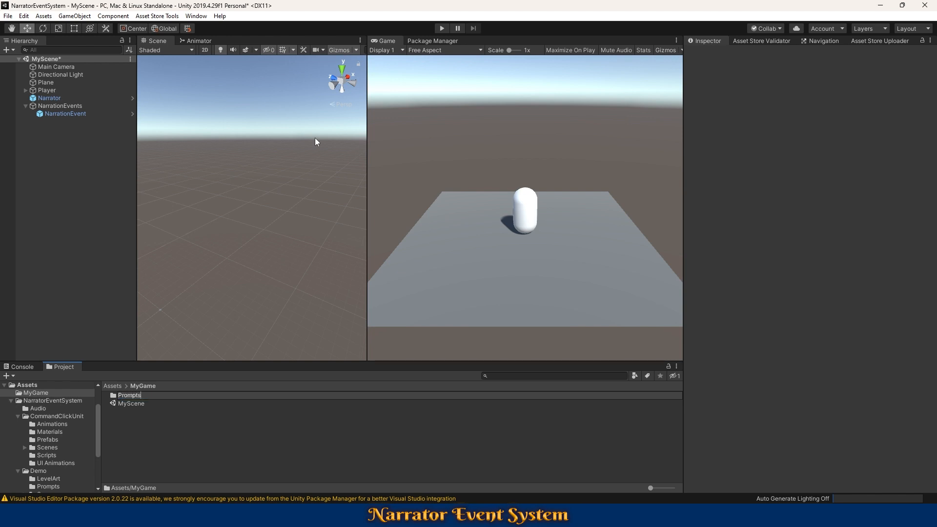
pyautogui.press('Return')
# Create a new Text Audio Prompt named PlayOnStartWelcomePlayer in the Prompts folder.
pyautogui.doubleClick(130, 396)
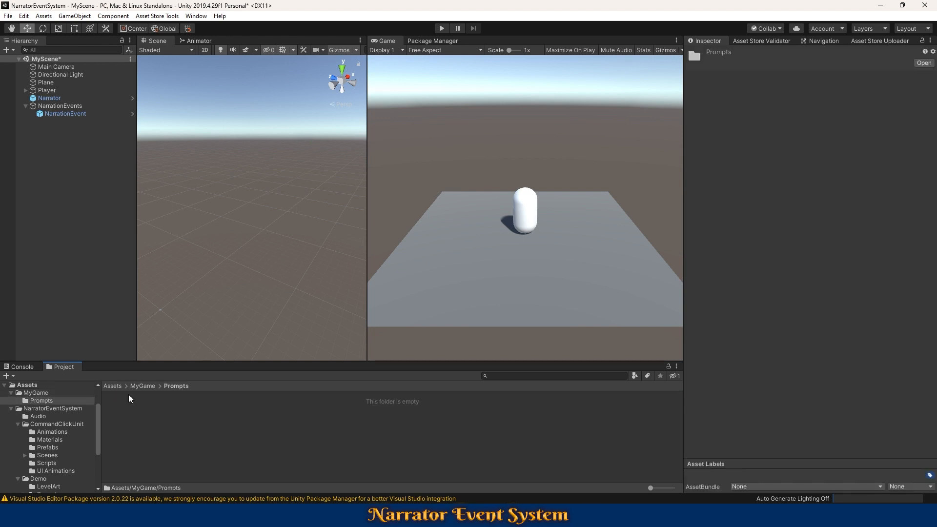
pyautogui.rightClick(140, 414)
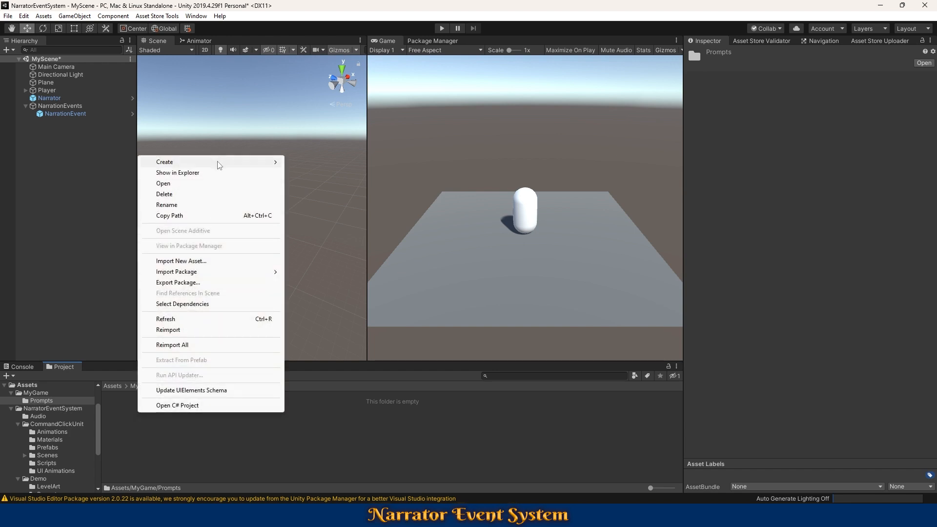
pyautogui.moveTo(219, 165)
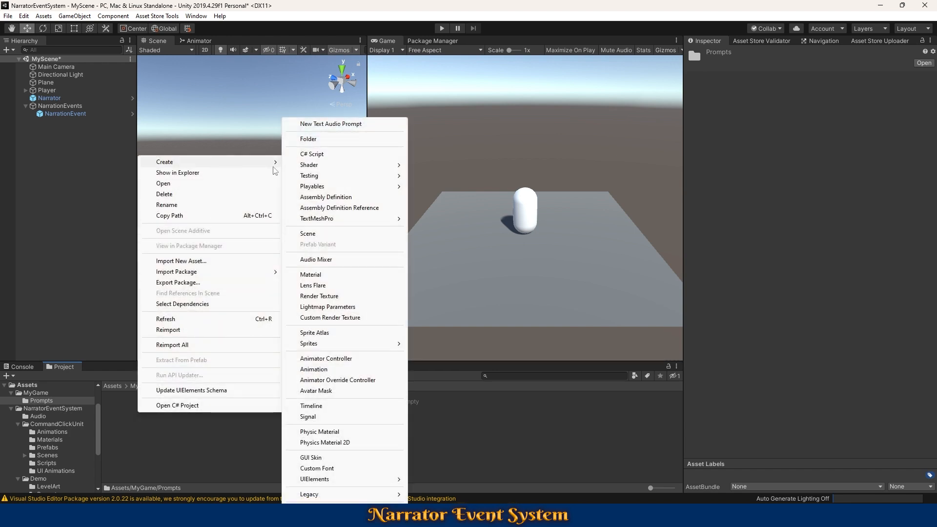
pyautogui.click(380, 127)
pyautogui.write('Pl')
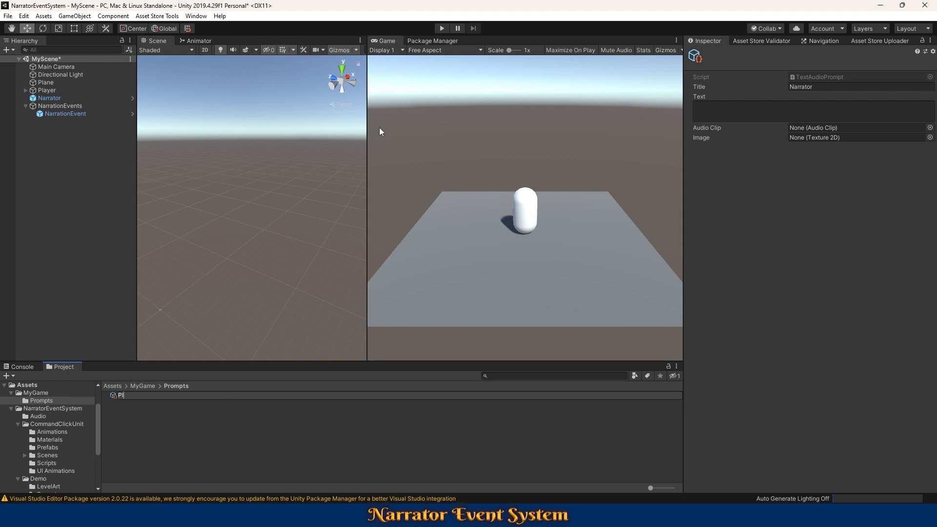
pyautogui.write('ayOnStartWelcomePlayer')
pyautogui.press('Return')
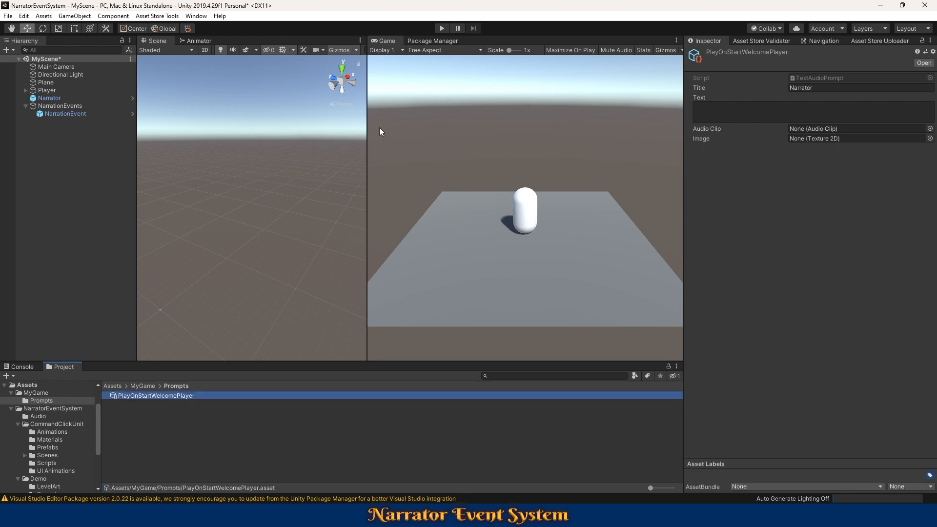
# Set the PlayOnStartWelcomePlayer prompt's text to "Hi there! Thank you for playing my game!".
pyautogui.click(723, 113)
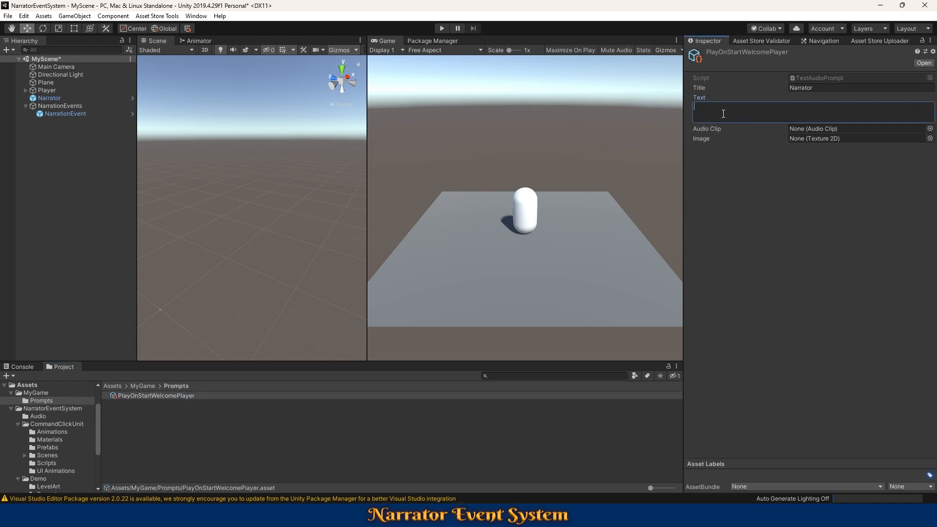
pyautogui.write('Hi there  th')
pyautogui.press('BackSpace')
pyautogui.press('BackSpace')
pyautogui.write('Thank you for playing my game')
# Browse the NarratorEventSystem Audio folder and preview the Ham-radio-bloop sound clip.
pyautogui.click(112, 386)
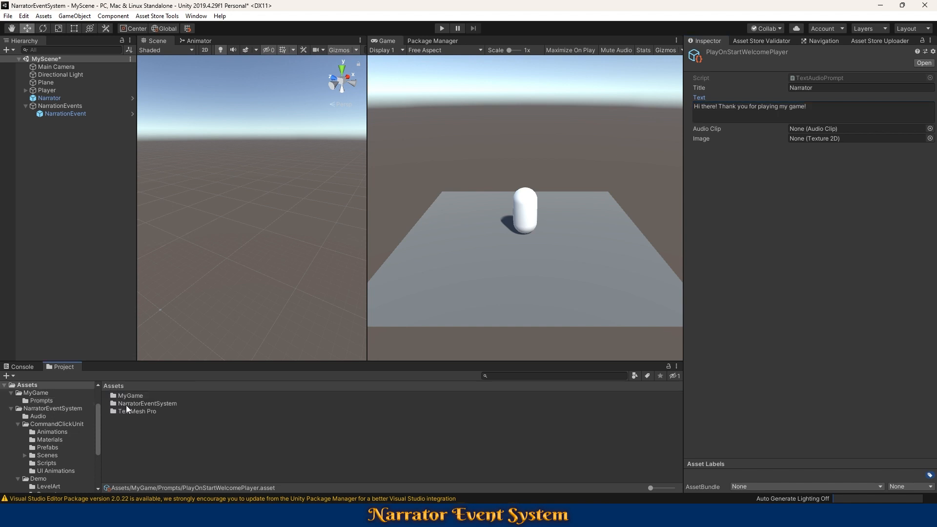
pyautogui.doubleClick(126, 405)
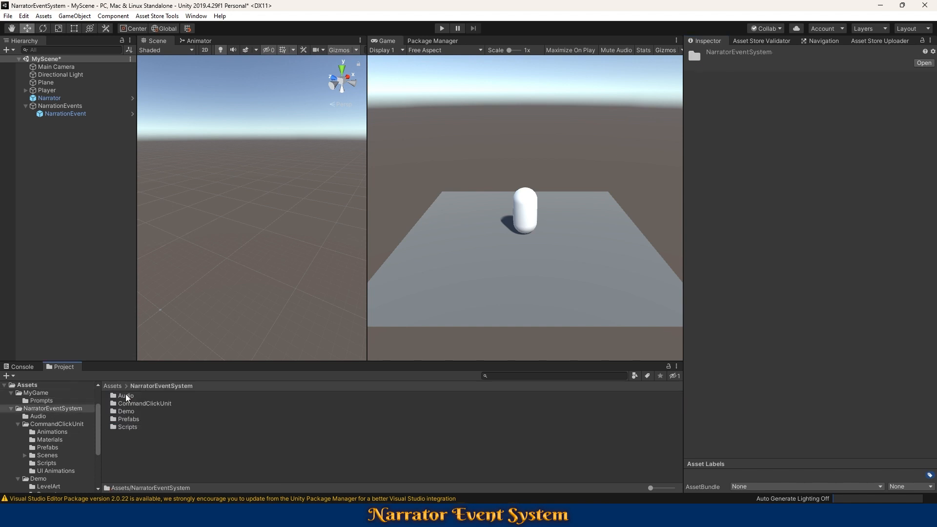
pyautogui.doubleClick(126, 397)
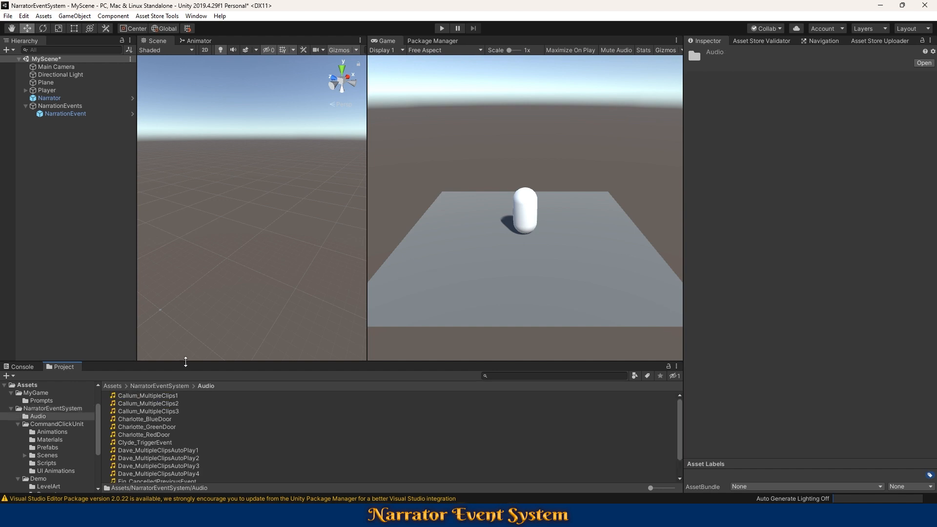
pyautogui.moveTo(188, 362); pyautogui.dragTo(184, 312)
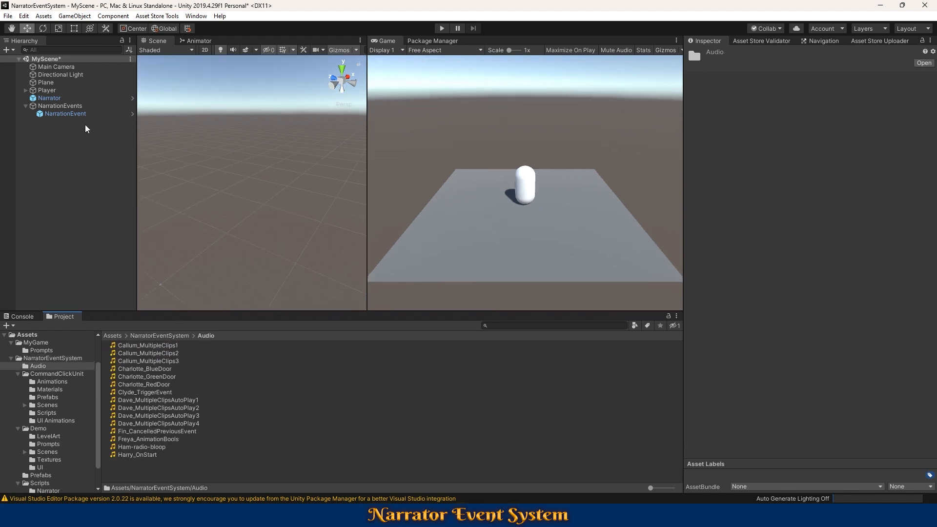
pyautogui.click(137, 447)
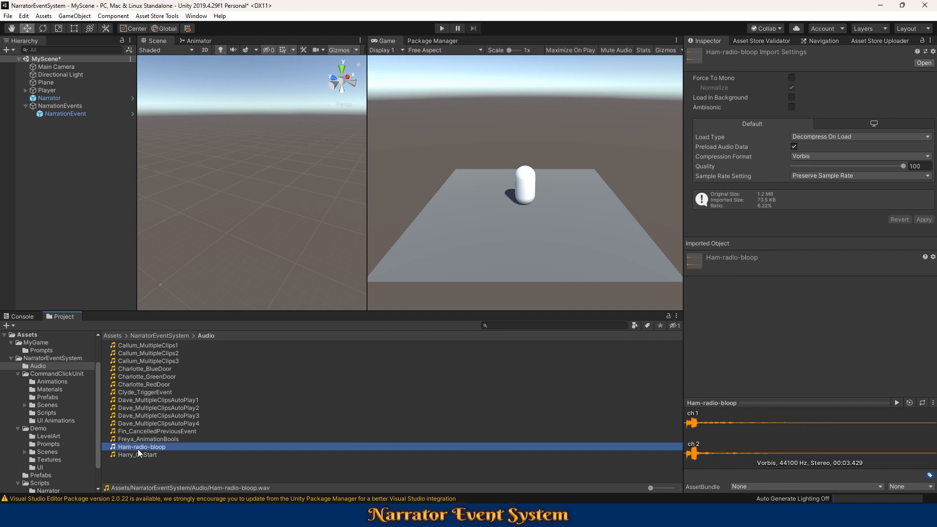
pyautogui.click(896, 402)
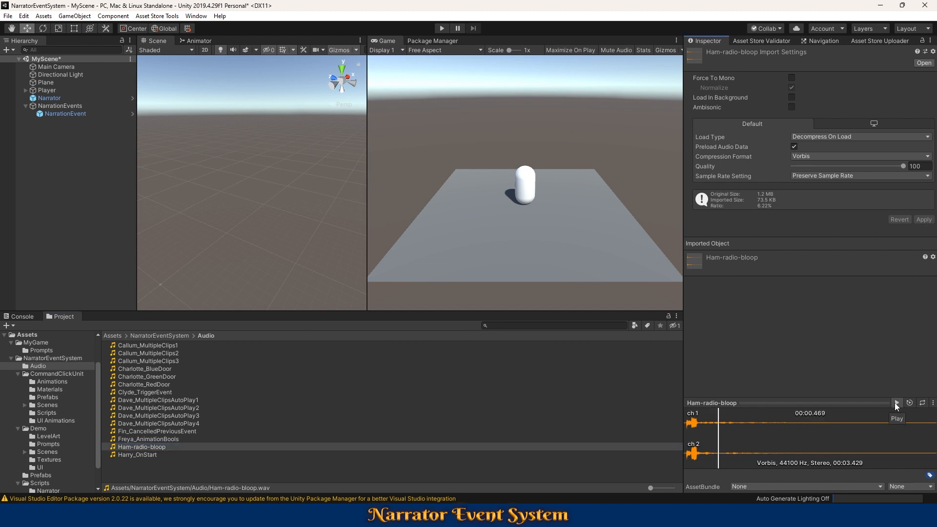
# Assign the PlayOnStartWelcomePlayer prompt as Element 0 of the NarrationEvent object's narration clips.
pyautogui.click(60, 113)
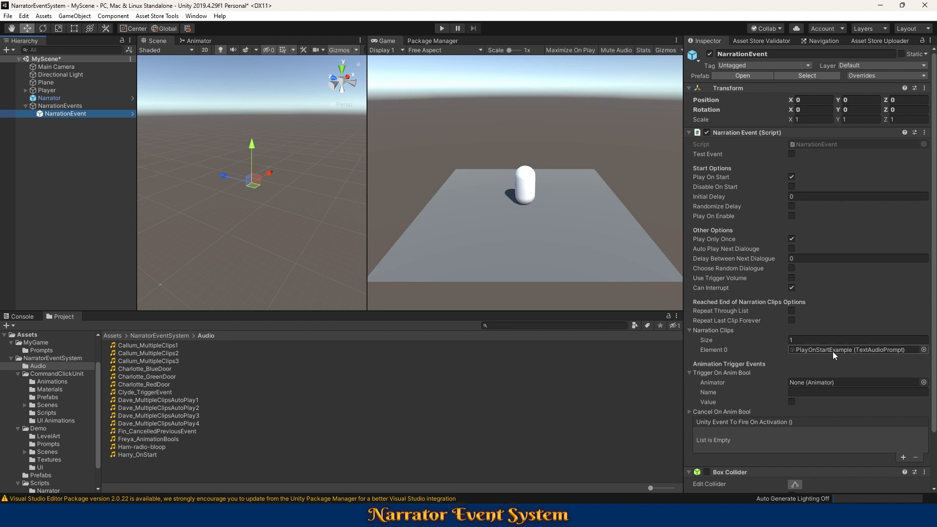
pyautogui.click(924, 350)
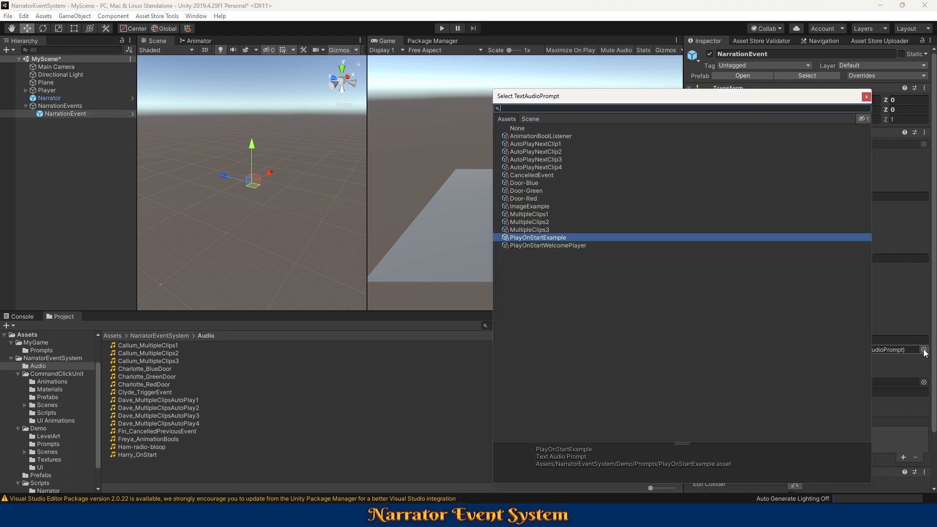
pyautogui.click(568, 246)
pyautogui.doubleClick(564, 247)
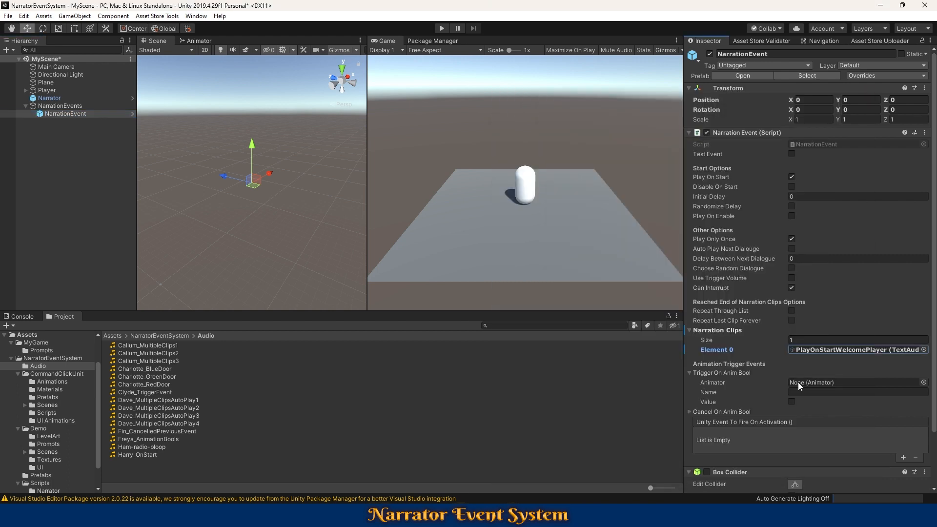
# Locate the PlayOnStartWelcomePlayer prompt from the event's clip reference and set its audio clip to Ham-radio-bloop.
pyautogui.click(824, 350)
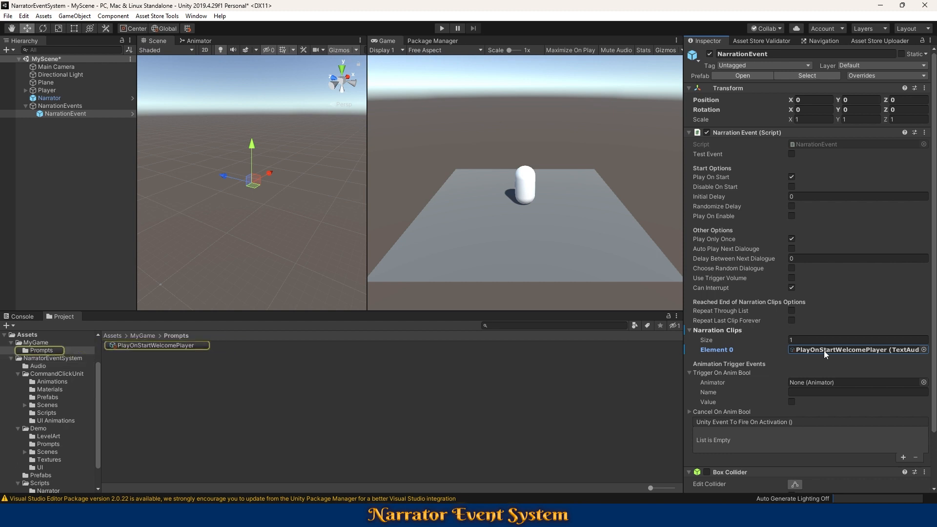
pyautogui.click(181, 345)
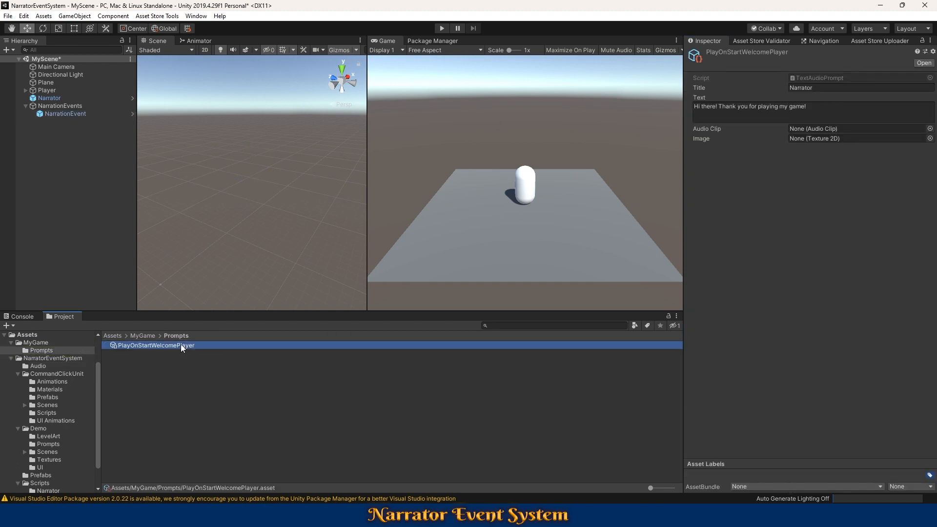
pyautogui.click(922, 40)
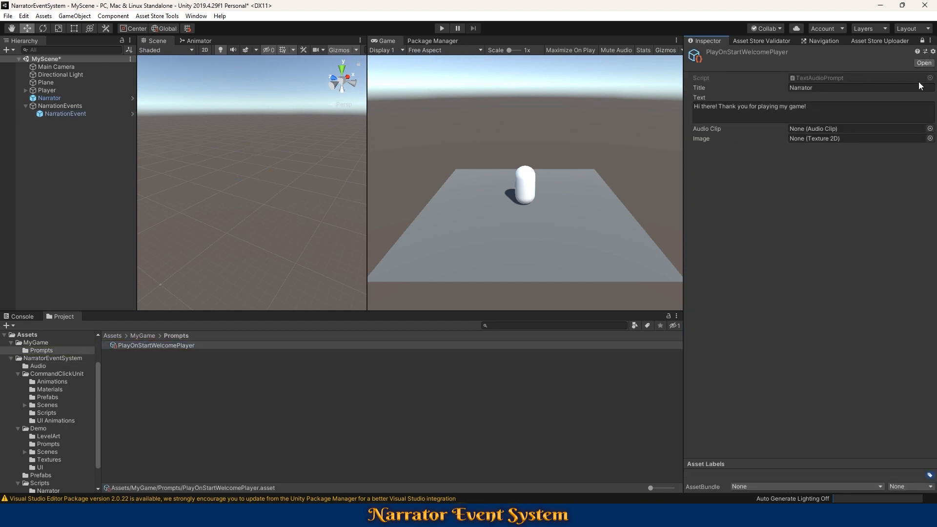
pyautogui.click(929, 128)
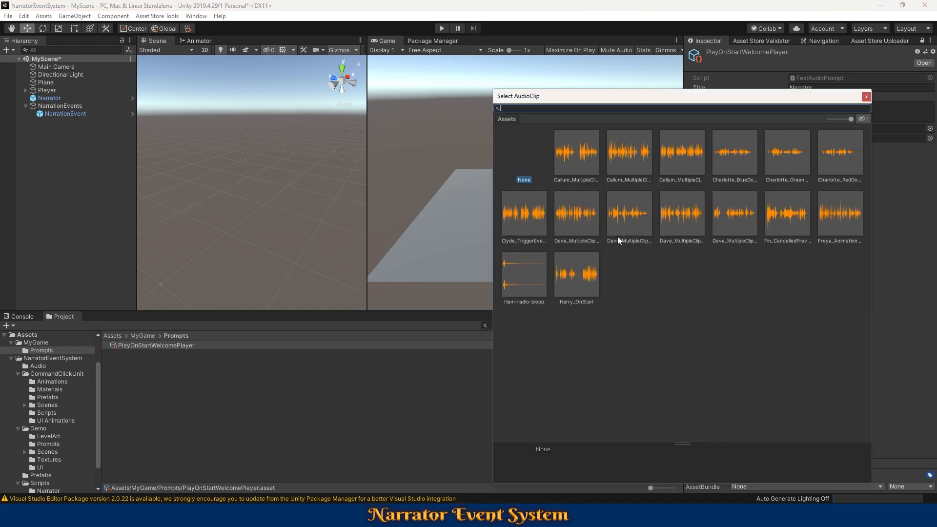
pyautogui.click(525, 279)
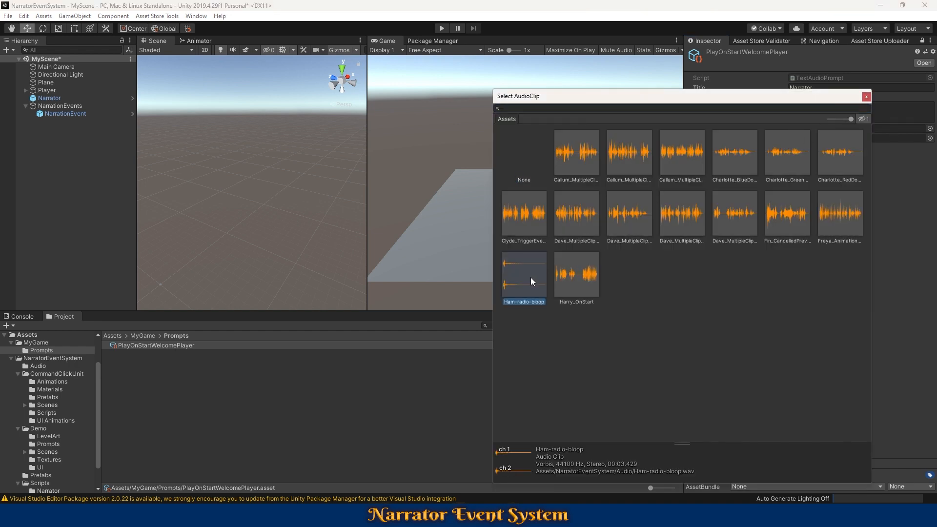
pyautogui.doubleClick(531, 280)
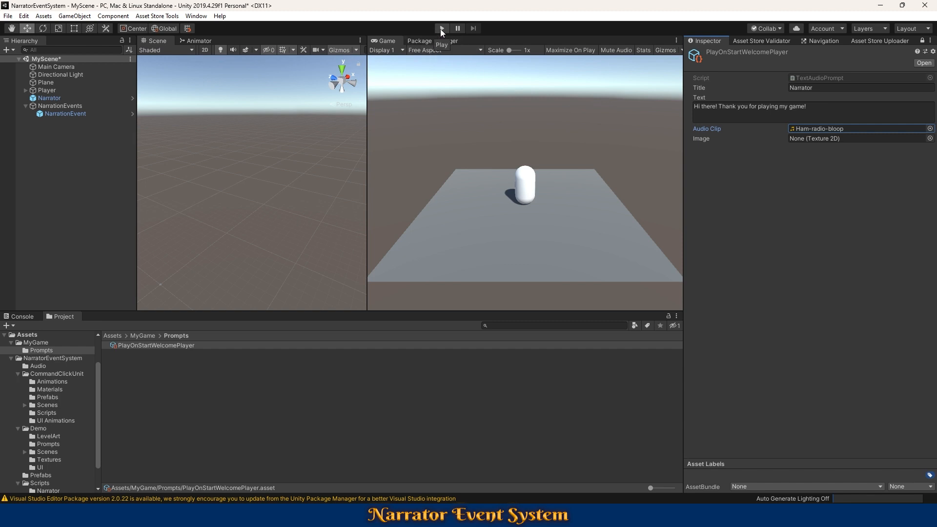
# Set the NarrationEvent object's initial delay to 2 and play-test the scene.
pyautogui.click(74, 115)
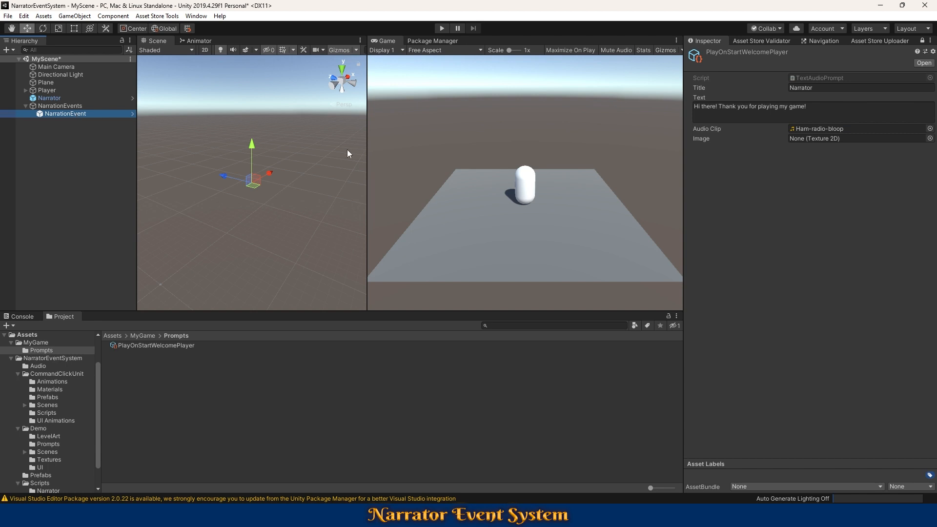
pyautogui.click(922, 41)
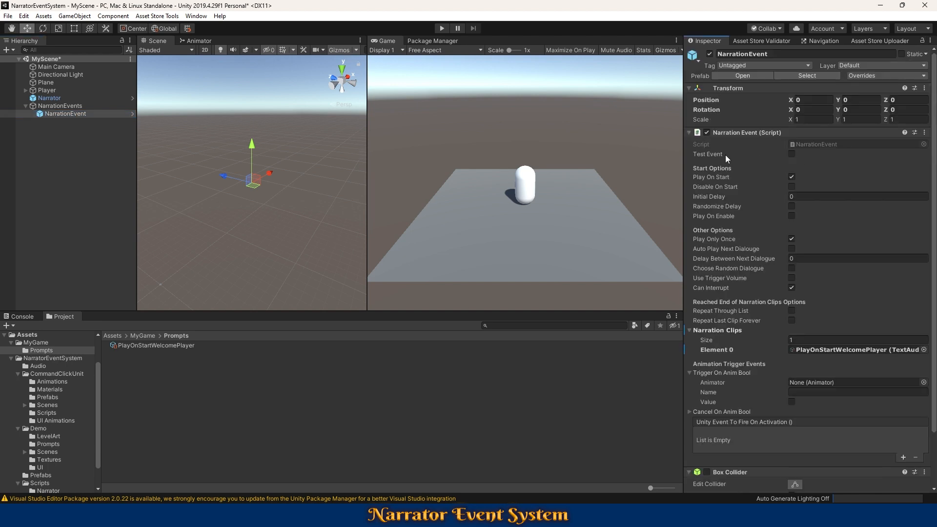
pyautogui.click(800, 196)
pyautogui.write('2')
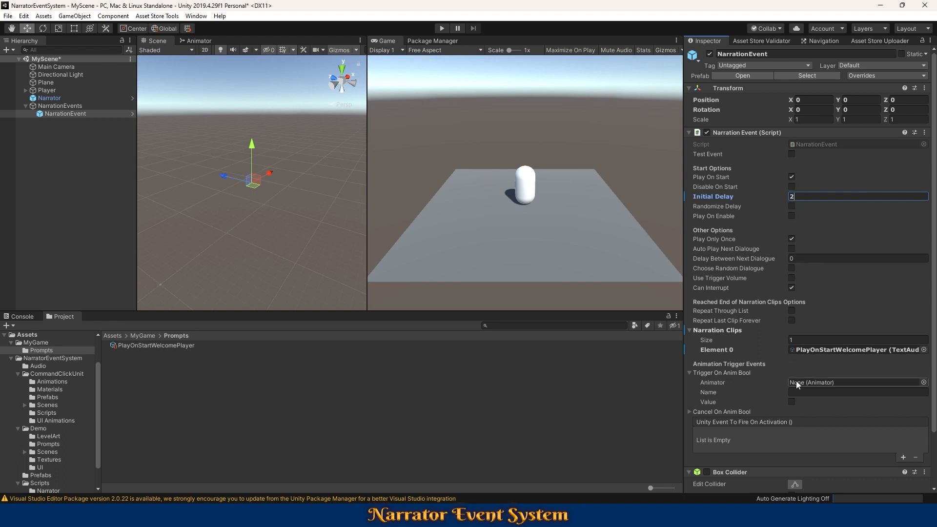
pyautogui.click(441, 28)
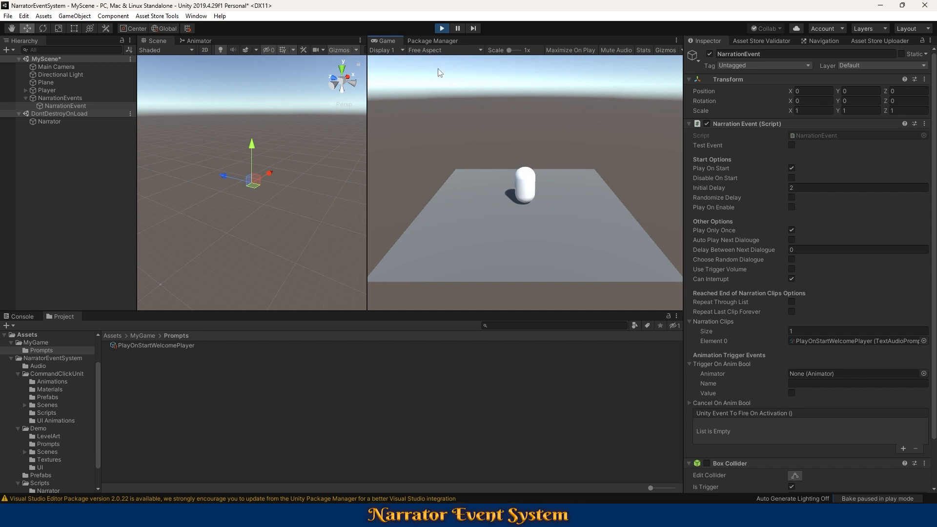
pyautogui.click(443, 28)
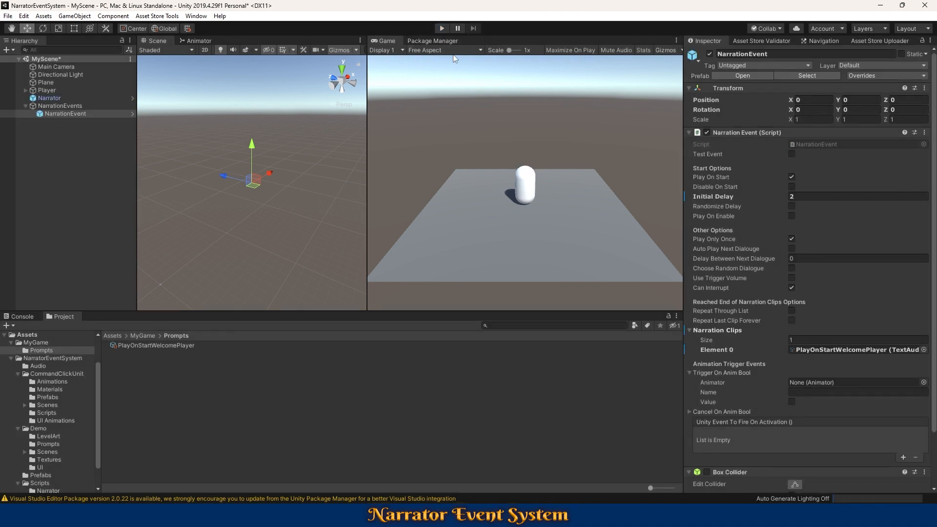
# Add the NarratorUI prefab from the NarratorEventSystem Demo UI folder to the scene.
pyautogui.click(141, 336)
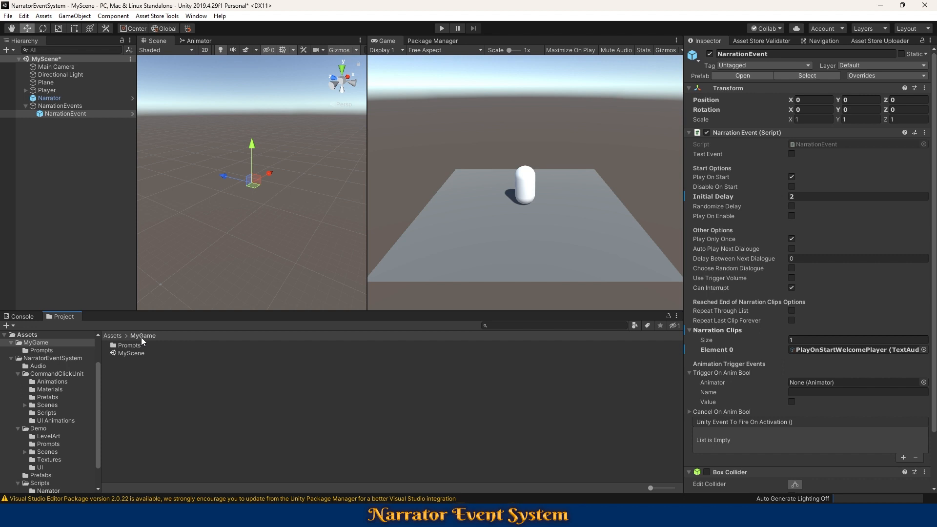
pyautogui.click(113, 336)
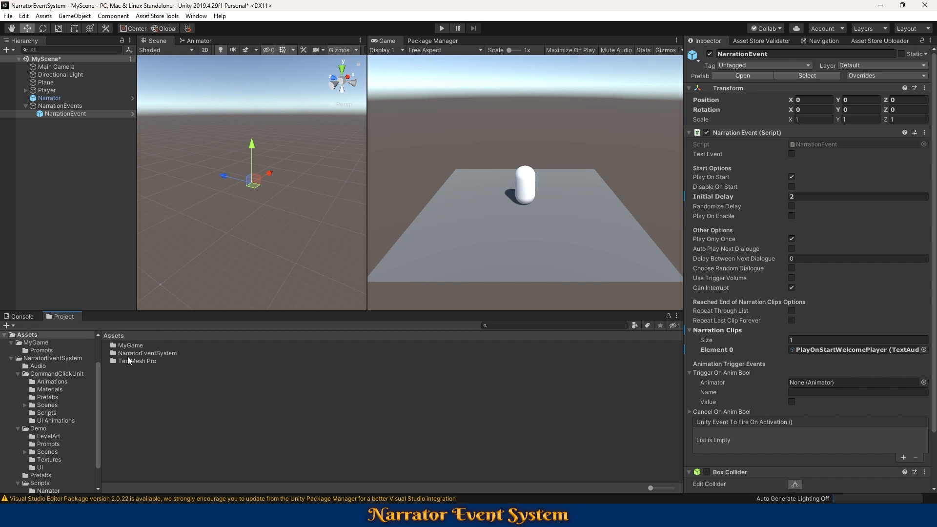
pyautogui.doubleClick(131, 355)
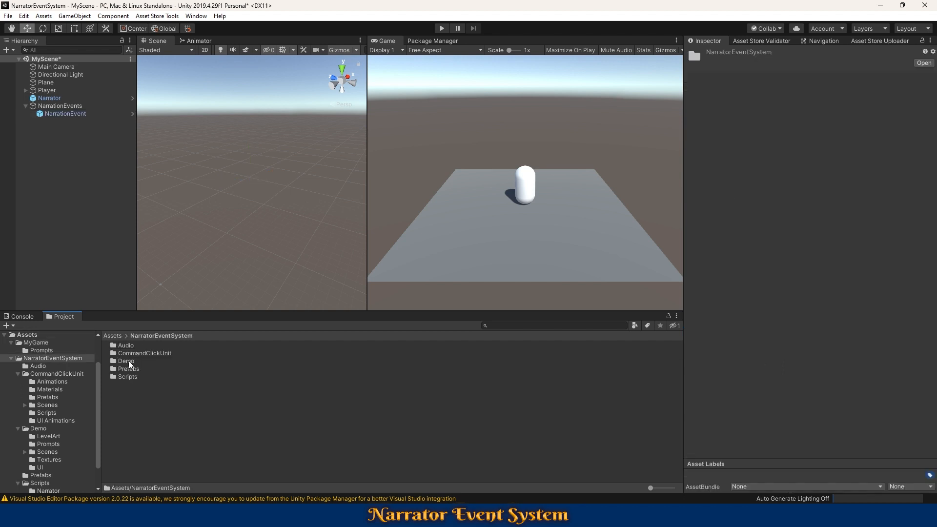
pyautogui.doubleClick(128, 361)
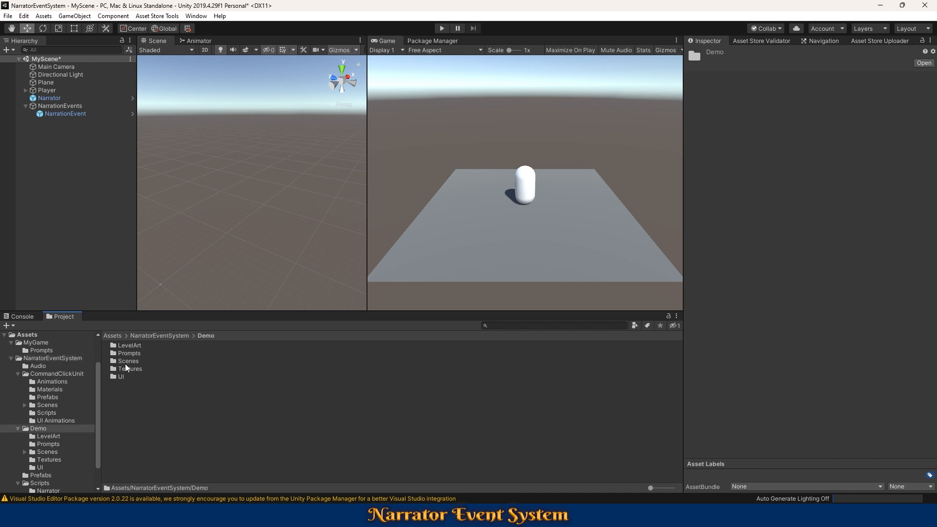
pyautogui.doubleClick(120, 377)
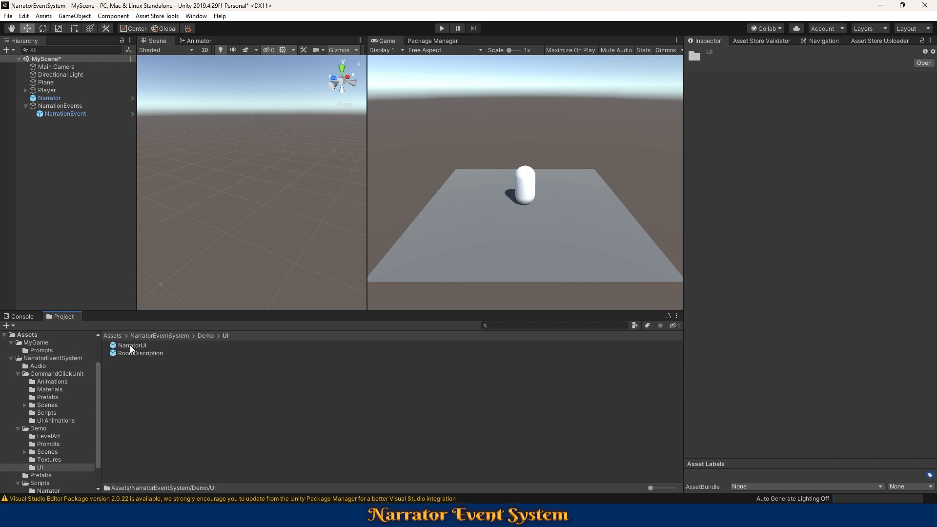
pyautogui.moveTo(130, 345); pyautogui.dragTo(61, 100)
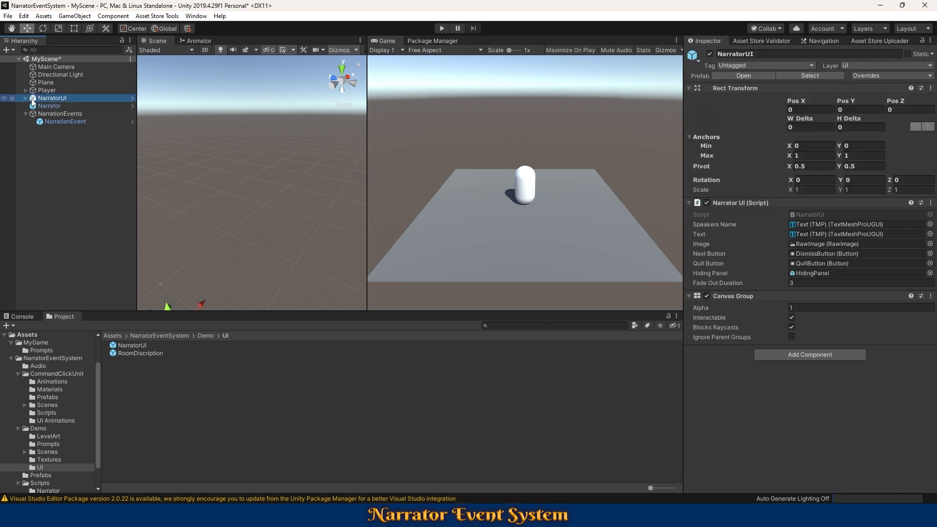
# Create a UI Canvas in the scene and make NarratorUI its child.
pyautogui.rightClick(60, 172)
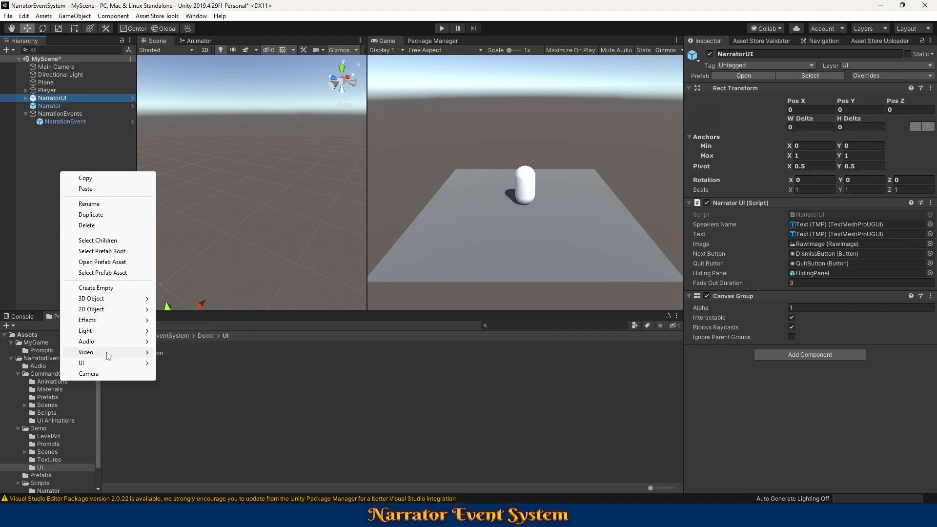
pyautogui.moveTo(105, 363)
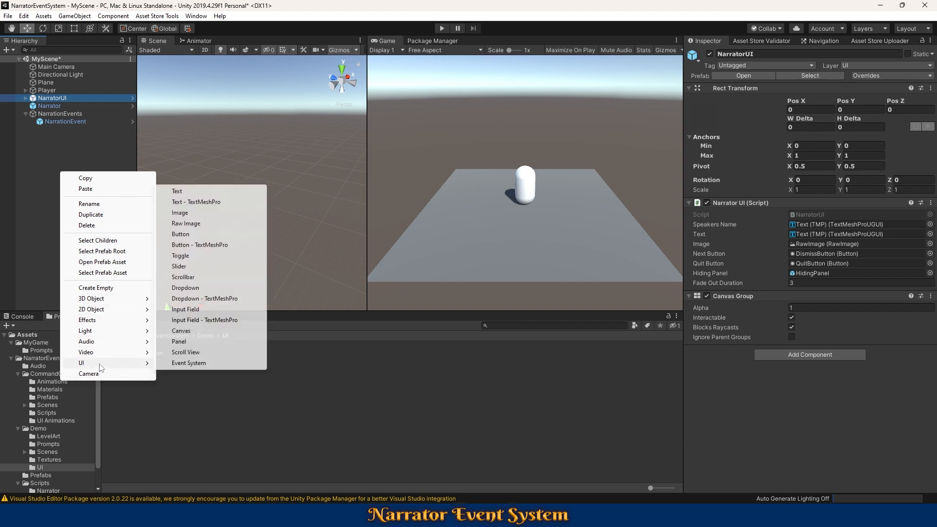
pyautogui.click(192, 334)
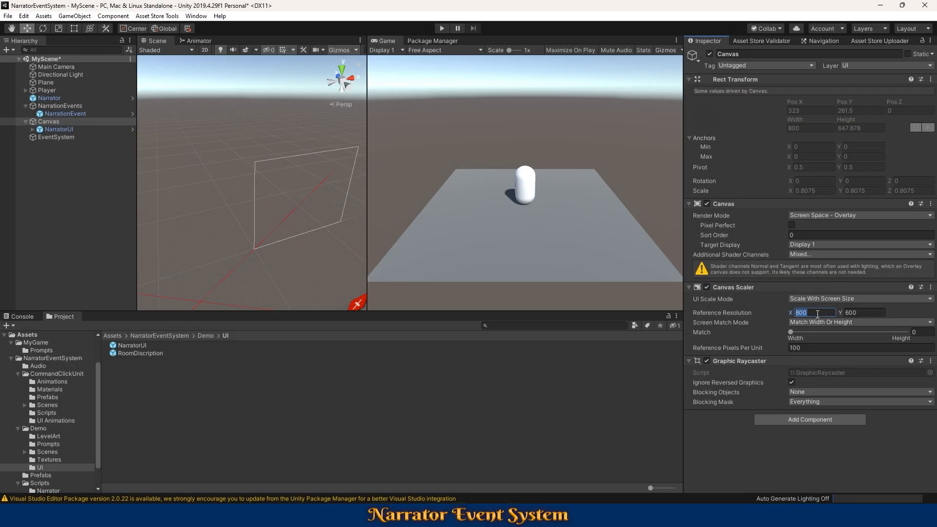
# Configure the Canvas Scaler to Scale With Screen Size with a reference resolution of 1920 by 1080.
pyautogui.write('1920')
pyautogui.press('Tab')
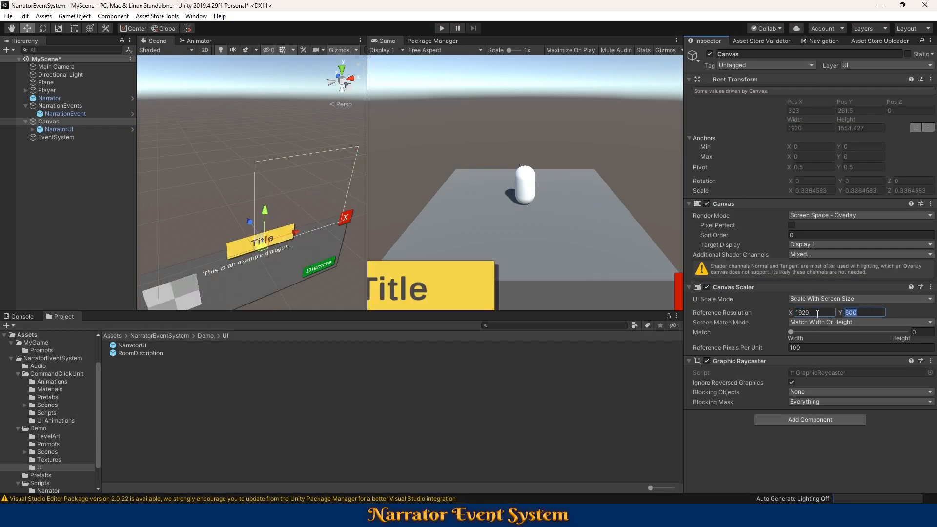
pyautogui.write('1080')
# Stretch NarratorUI to fill the Canvas in both directions, setting its position along with its anchors.
pyautogui.click(61, 128)
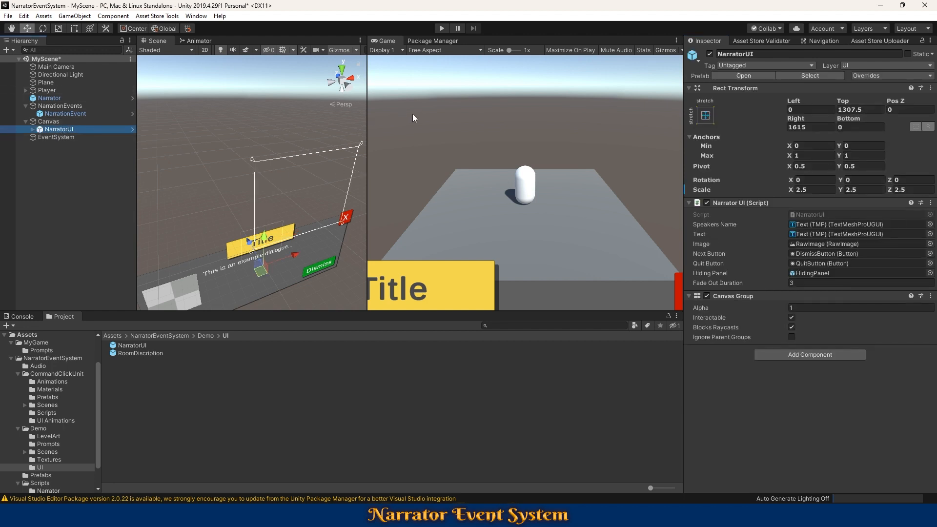
pyautogui.click(706, 115)
pyautogui.keyDown('alt'); pyautogui.click(811, 264); pyautogui.keyUp('alt')
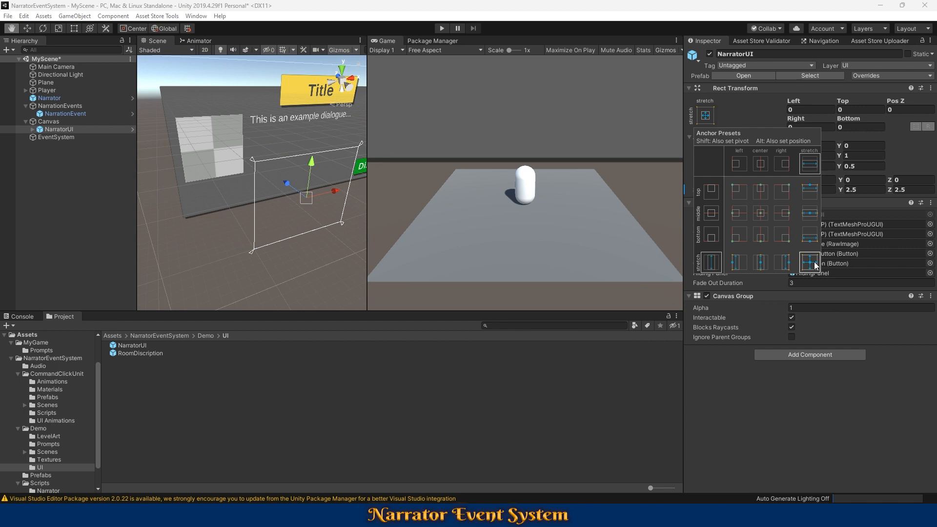
pyautogui.click(736, 122)
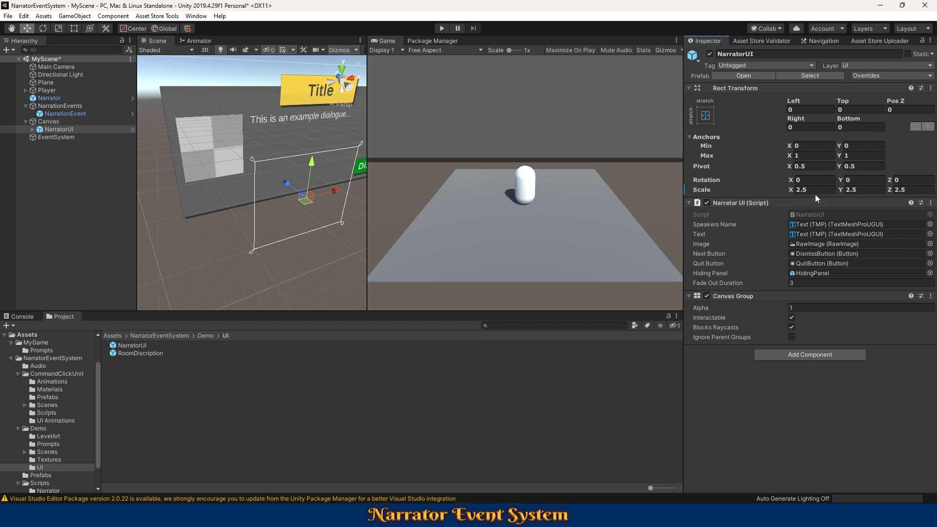
# Set NarratorUI's scale to 1 on X, Y and Z and play-test the scene.
pyautogui.write('1')
pyautogui.press('Tab')
pyautogui.write('1')
pyautogui.press('Tab')
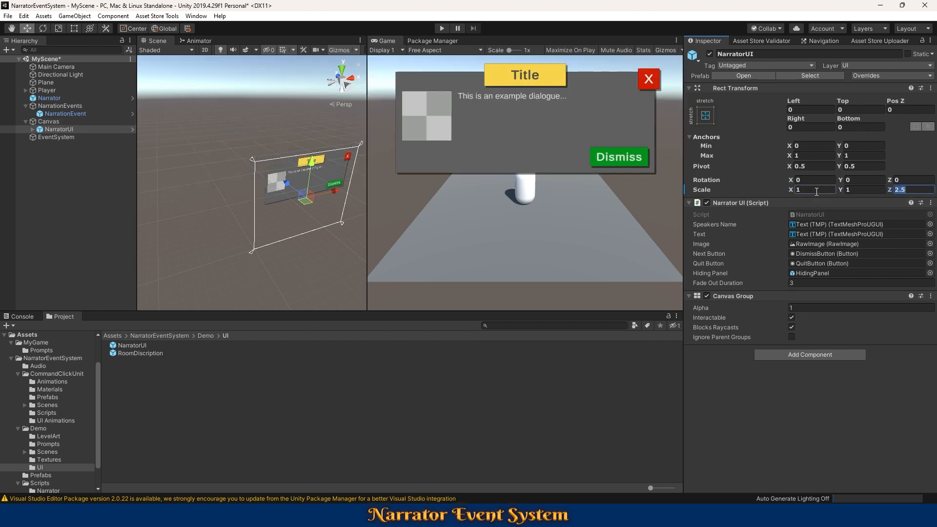
pyautogui.write('1')
pyautogui.press('Tab')
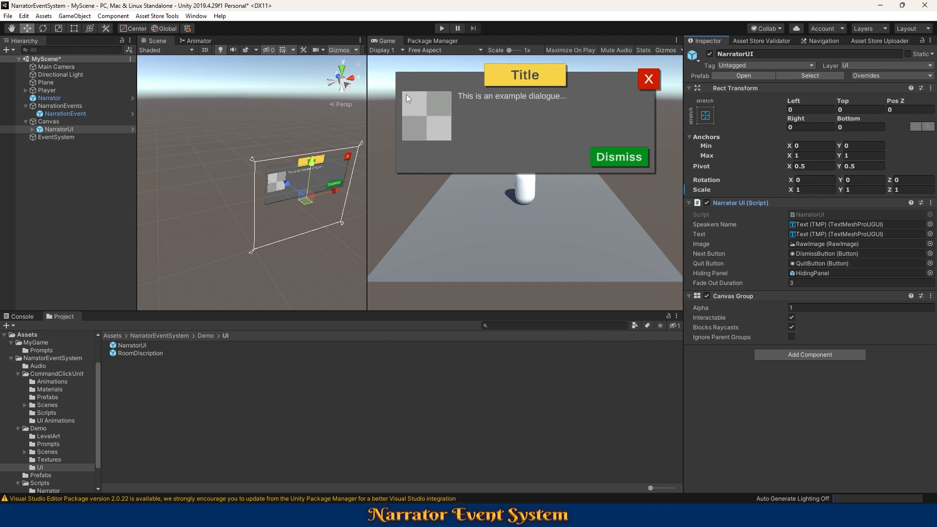
pyautogui.click(442, 28)
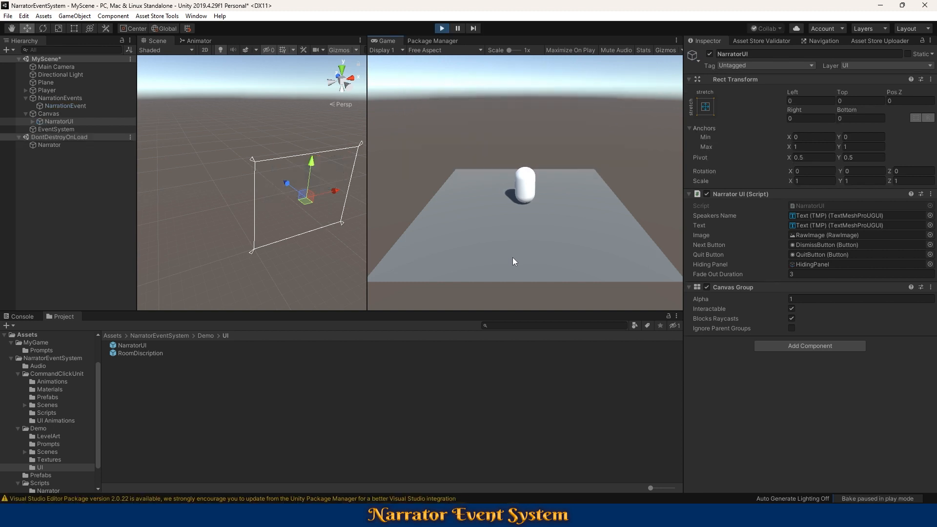
pyautogui.click(442, 29)
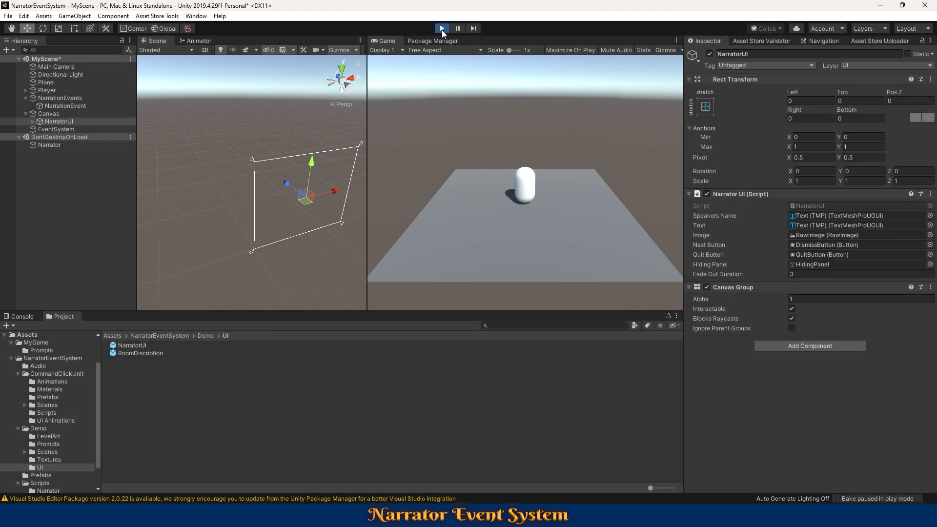
# Add the NarrationEventSystem Narrator script to the project's Script Execution Order after Default Time.
pyautogui.click(23, 16)
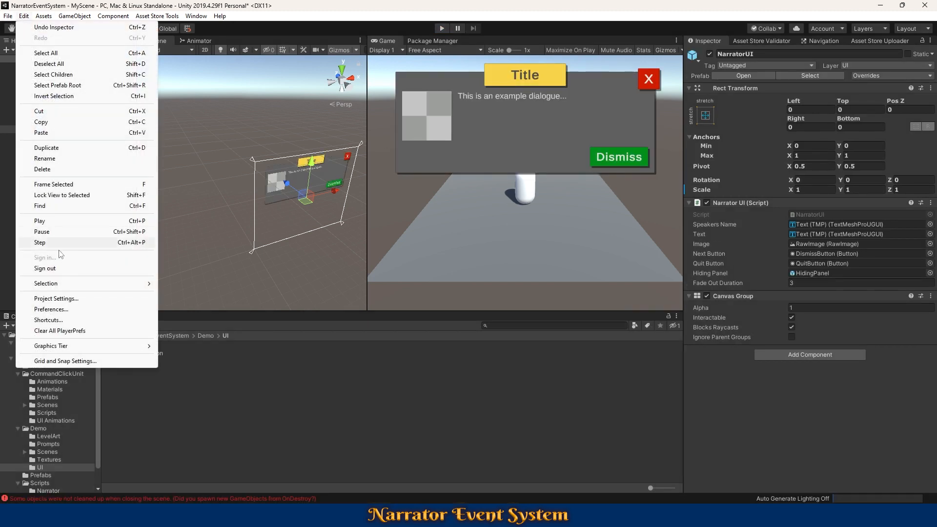
pyautogui.click(79, 300)
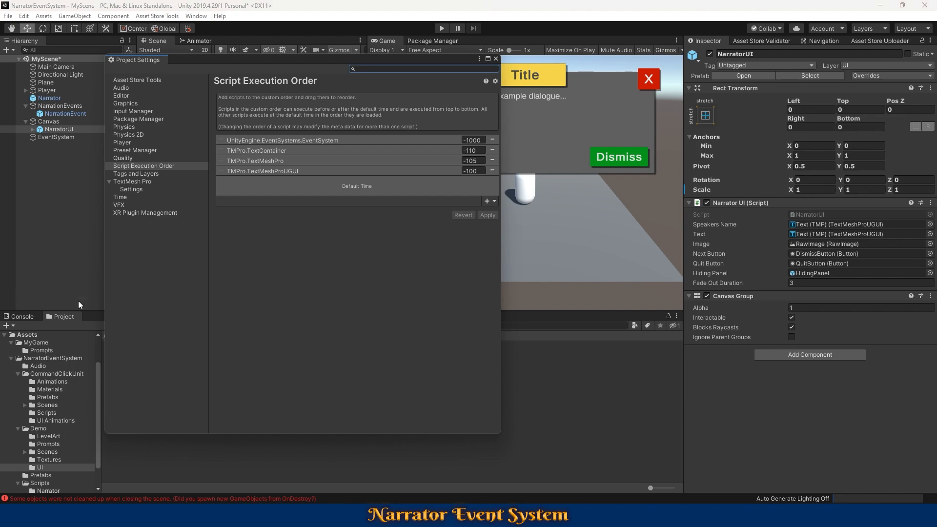
pyautogui.click(163, 167)
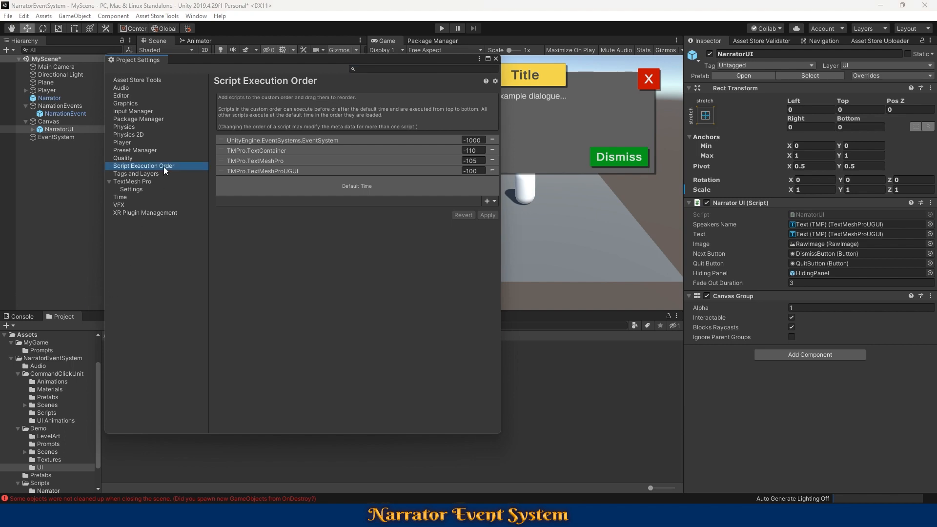
pyautogui.click(486, 201)
pyautogui.click(492, 202)
pyautogui.click(487, 201)
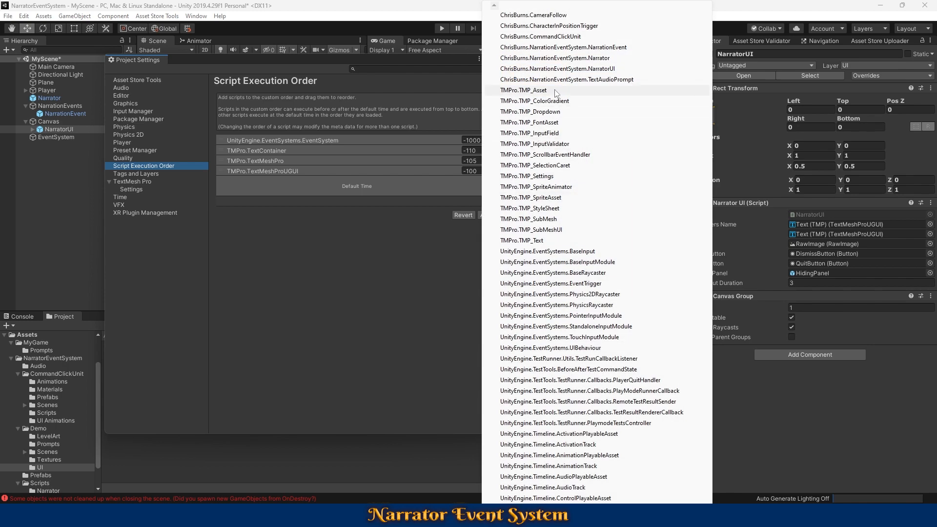
pyautogui.click(556, 58)
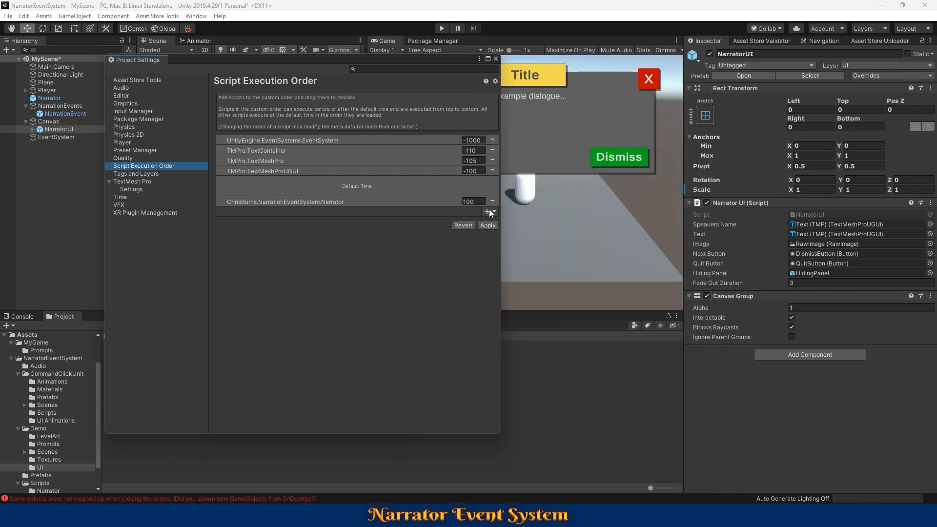
# Add the NarratorUI script after Narrator in the Script Execution Order, apply the order and play-test the scene.
pyautogui.click(487, 212)
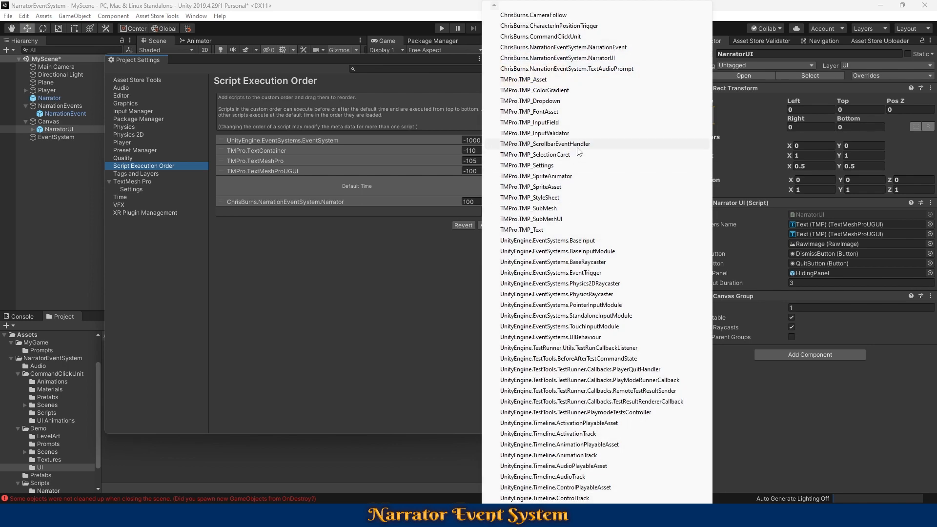
pyautogui.click(594, 59)
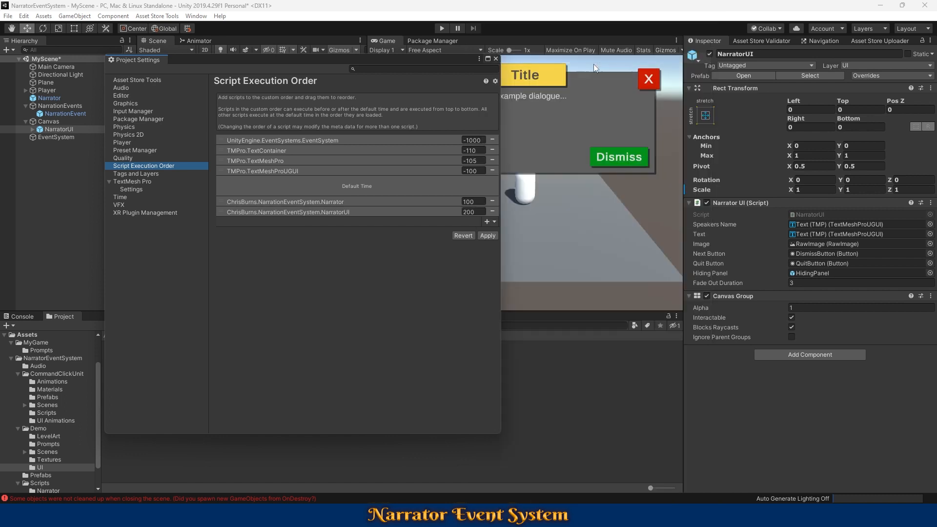
pyautogui.click(487, 236)
pyautogui.click(496, 60)
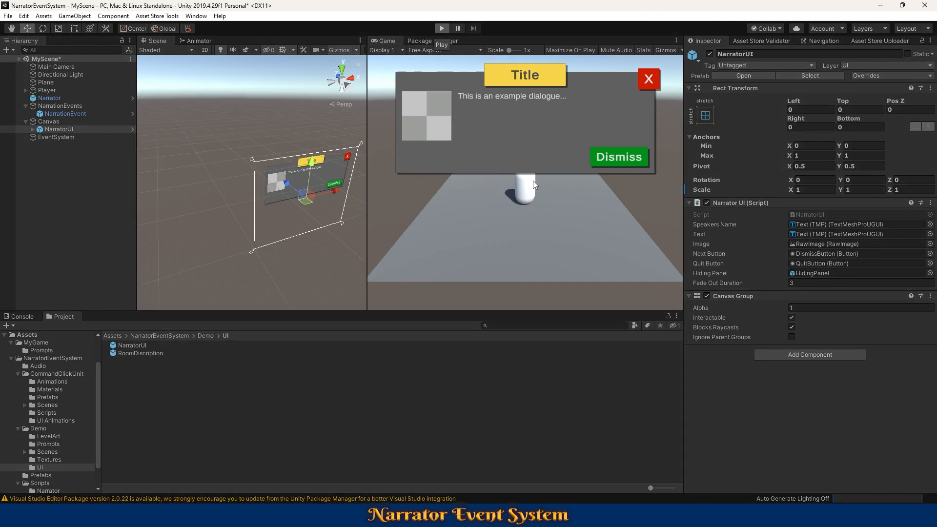
pyautogui.hotkey('ctrl', 'p')
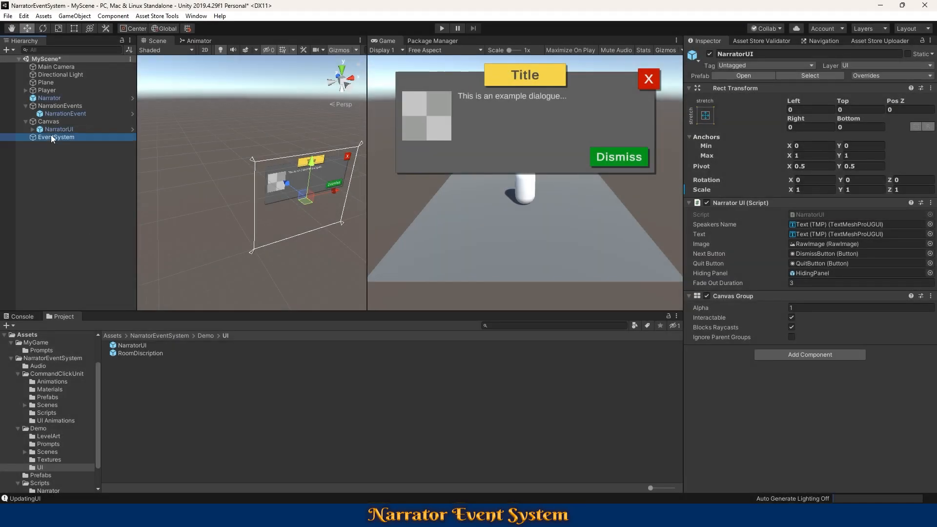
# Duplicate the NarrationEvent object under NarrationEvents.
pyautogui.click(50, 137)
pyautogui.click(60, 113)
pyautogui.hotkey('ctrl', 'd')
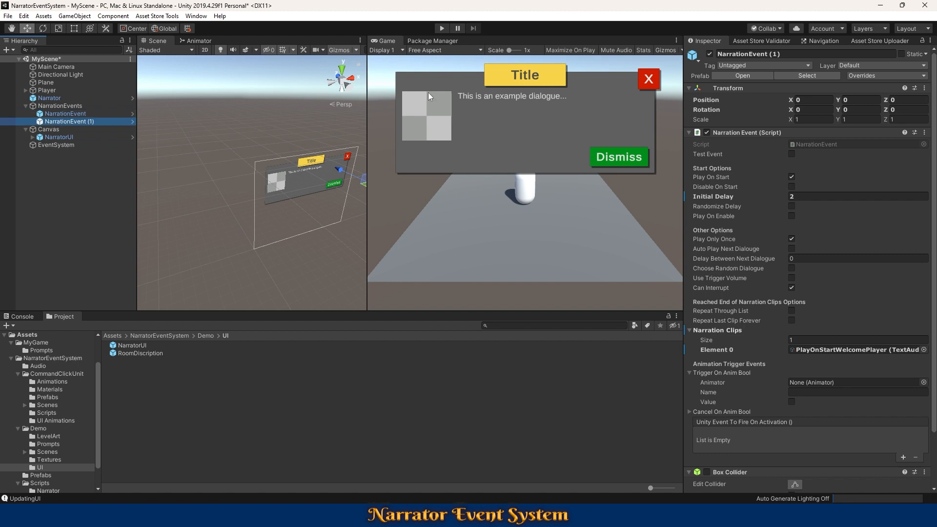